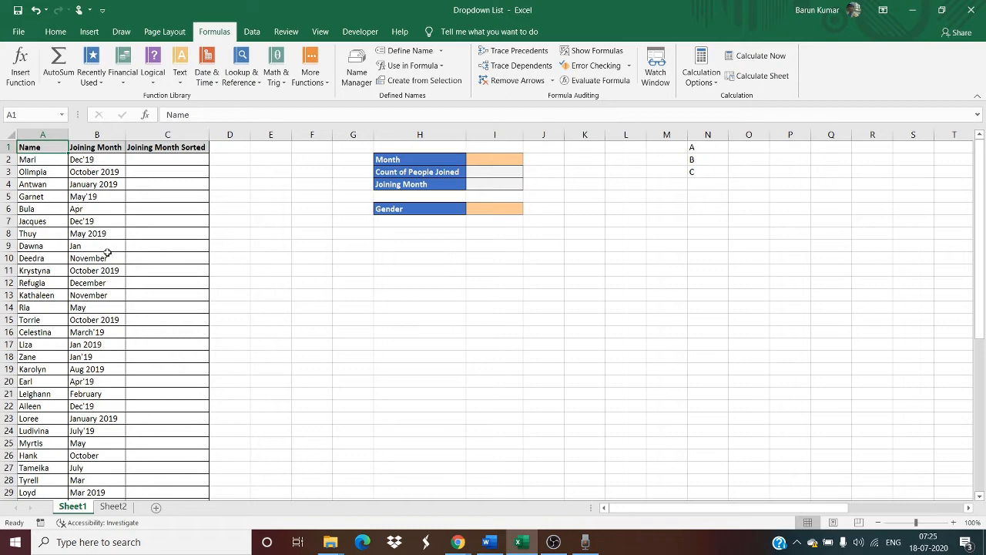
# Look through the Name and Joining Month columns on Sheet1, checking how the joining months are written.
pyautogui.hotkey('ctrl', 'shift', 'Down')
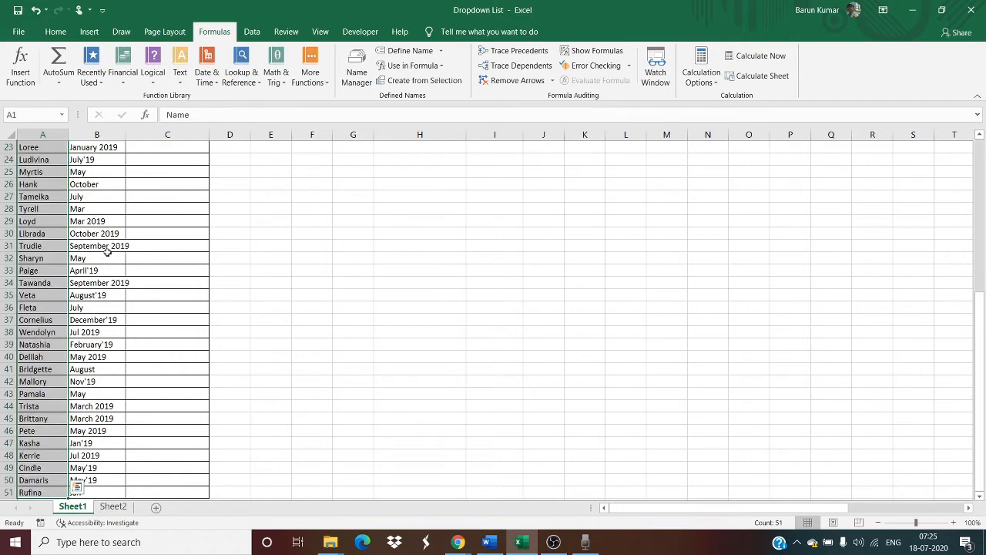
pyautogui.hotkey('ctrl', 'Home')
pyautogui.press('Right')
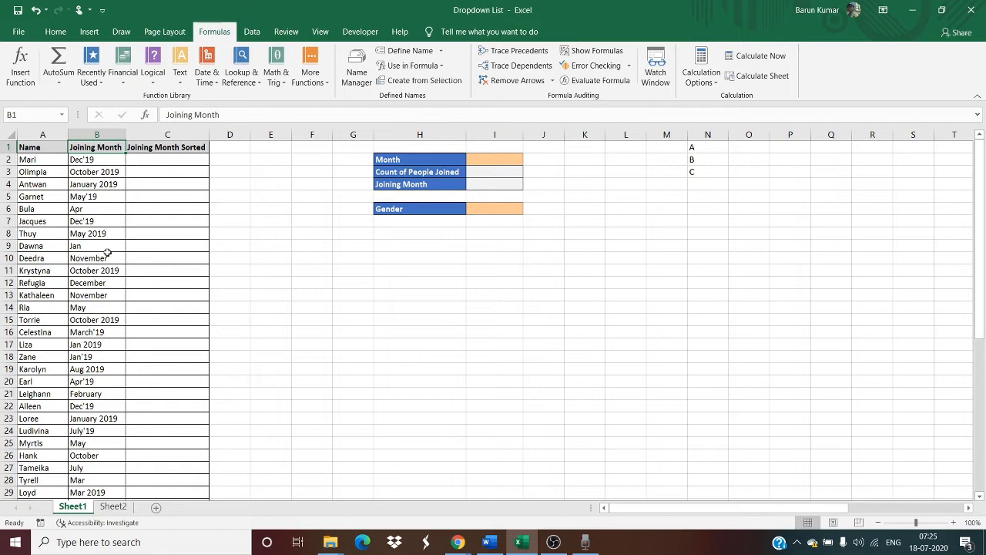
pyautogui.press('Down')
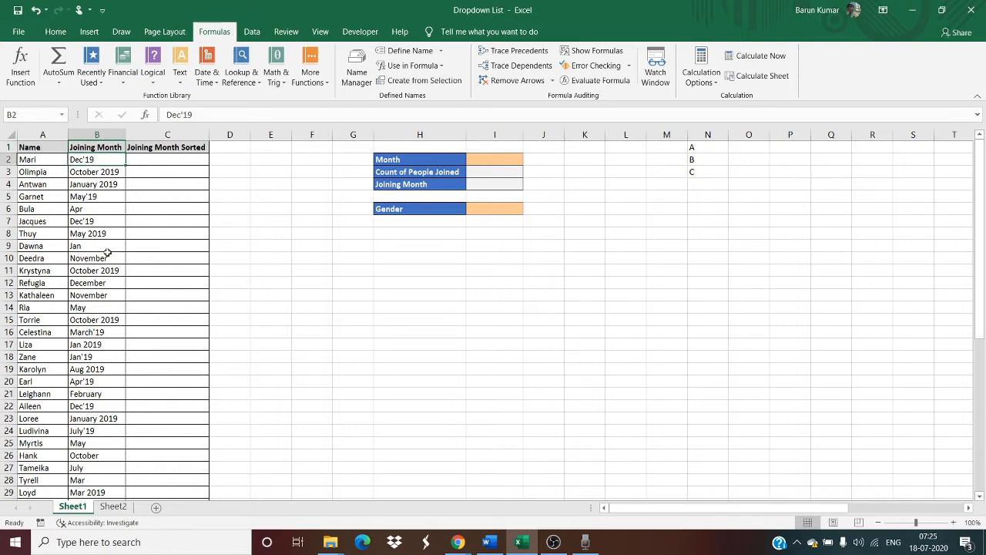
pyautogui.press('Down')
pyautogui.hotkey('ctrl', 'Up')
pyautogui.hotkey('ctrl', 'Down')
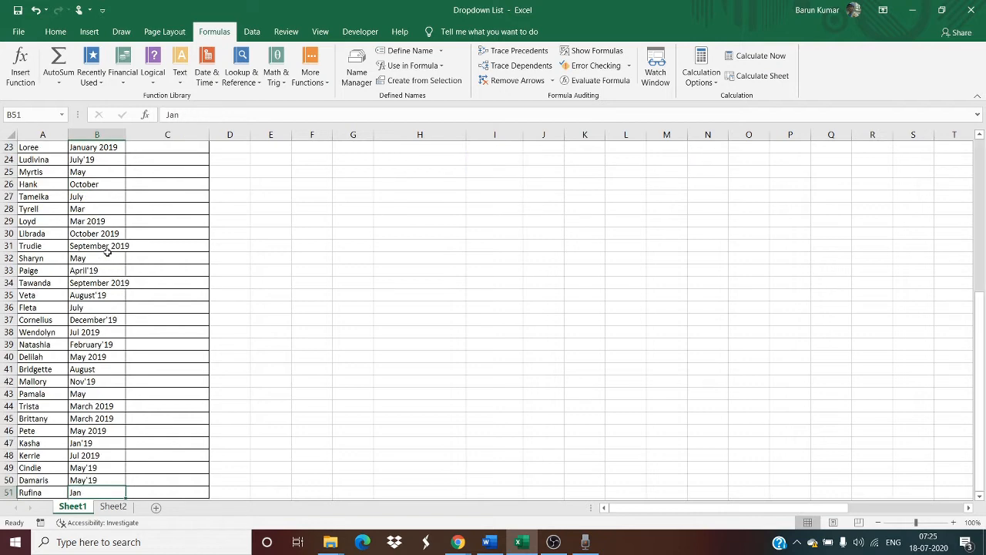
pyautogui.hotkey('ctrl', 'Up')
pyautogui.press('Down')
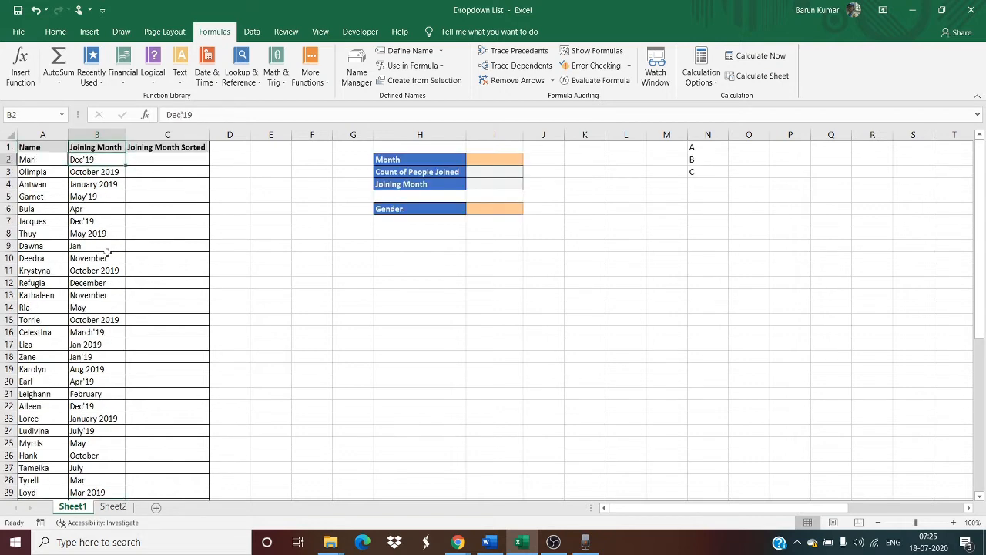
pyautogui.press('Down')
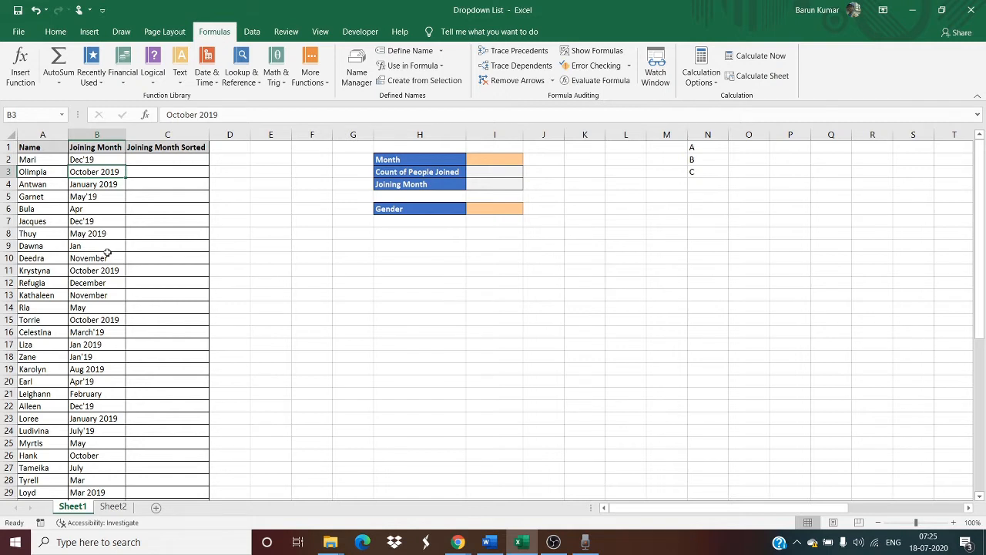
pyautogui.press('Left')
pyautogui.press('Up')
pyautogui.press('Up')
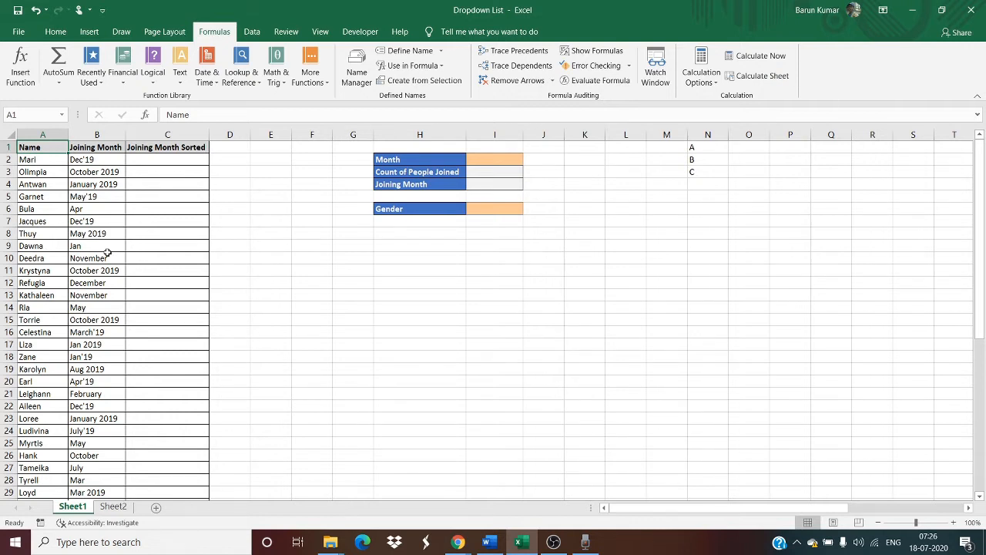
# Create a pivot table from the range A1:C51 of Sheet1 on a new worksheet.
pyautogui.hotkey('ctrl', 'shift', 'Right')
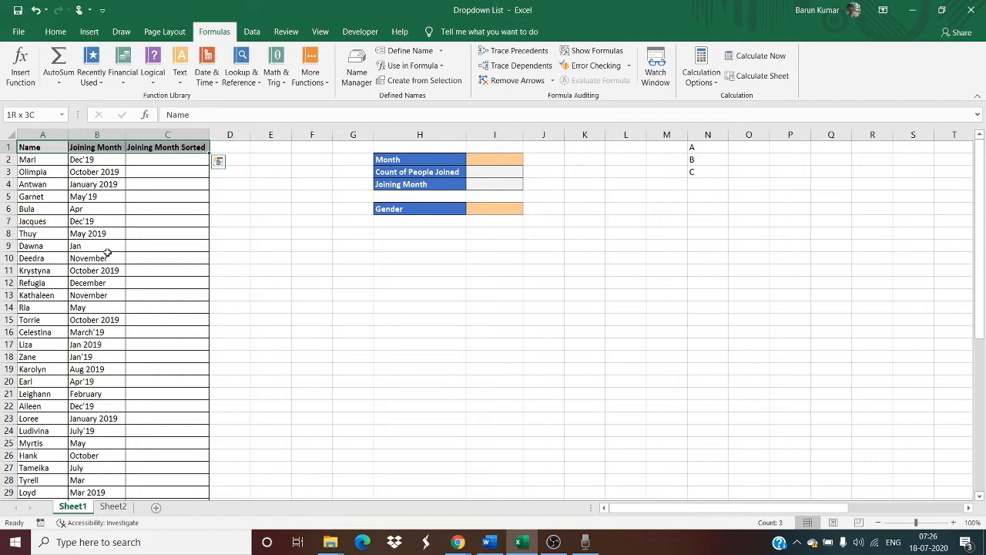
pyautogui.hotkey('ctrl', 'shift', 'Down')
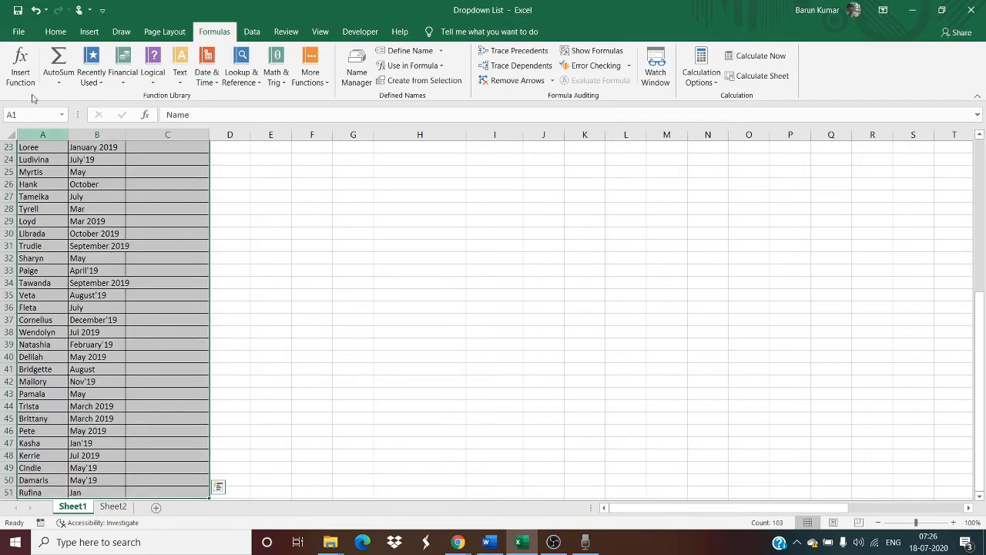
pyautogui.click(85, 33)
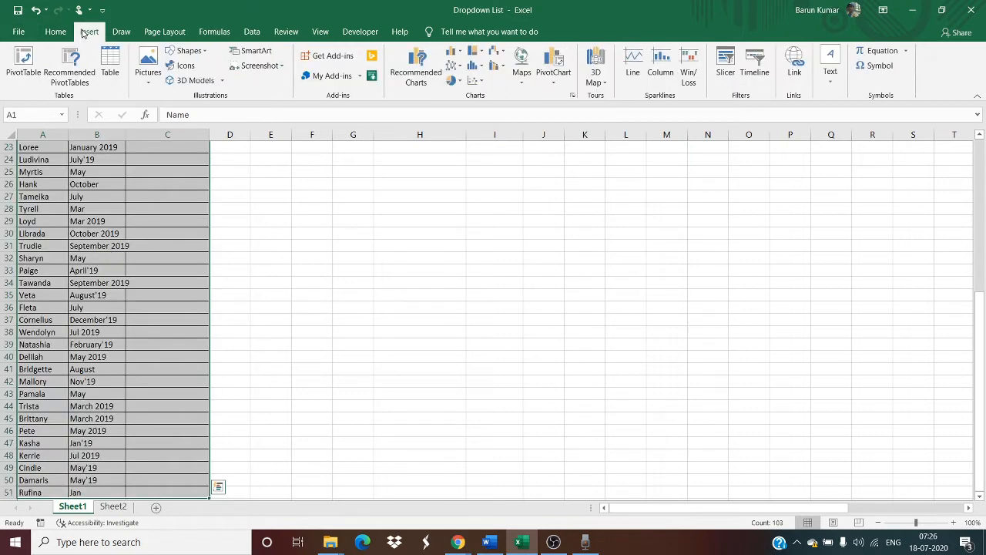
pyautogui.click(25, 57)
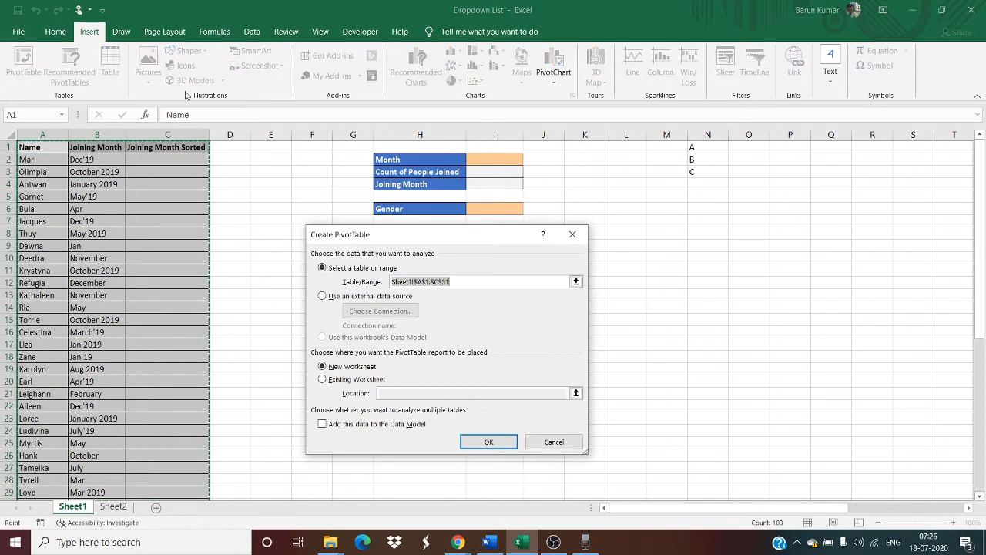
pyautogui.click(487, 442)
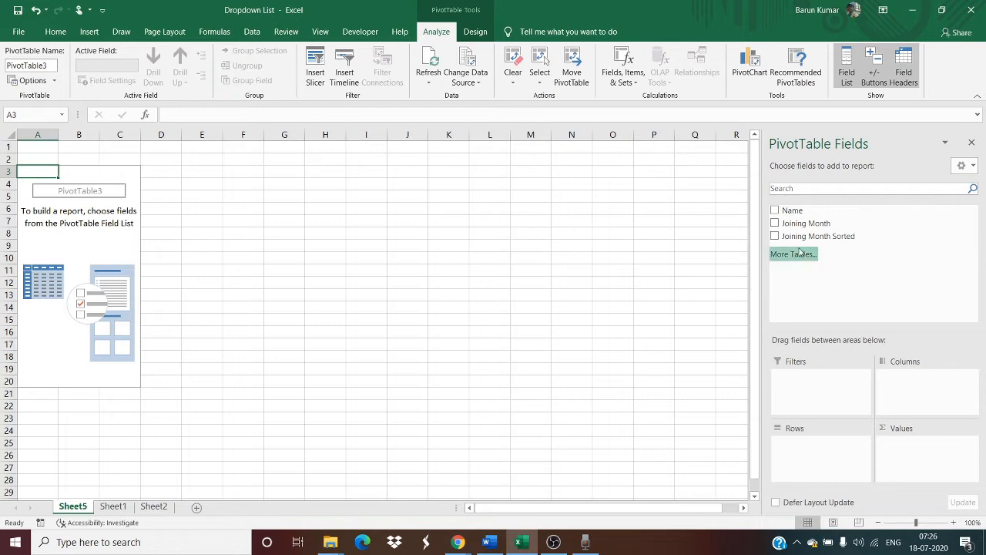
# Build the pivot table with Joining Month as rows and the count of Name as values, and review its month entries.
pyautogui.moveTo(809, 235); pyautogui.dragTo(801, 261)
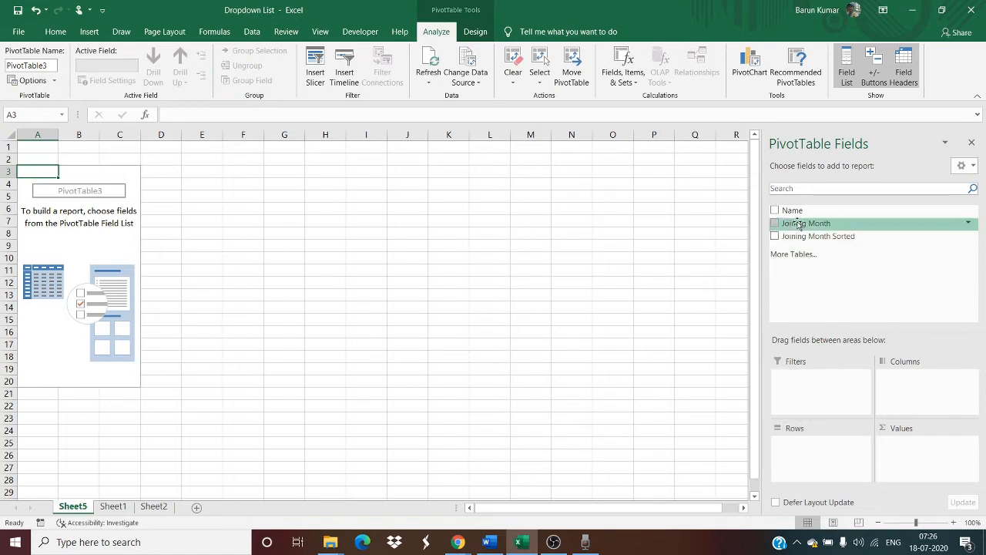
pyautogui.moveTo(797, 225); pyautogui.dragTo(822, 458)
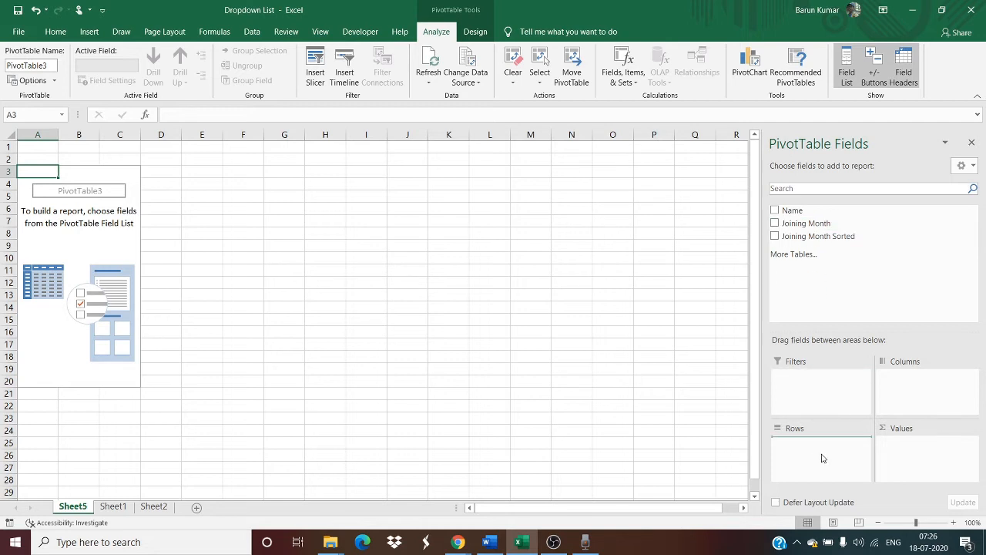
pyautogui.moveTo(784, 209); pyautogui.dragTo(907, 462)
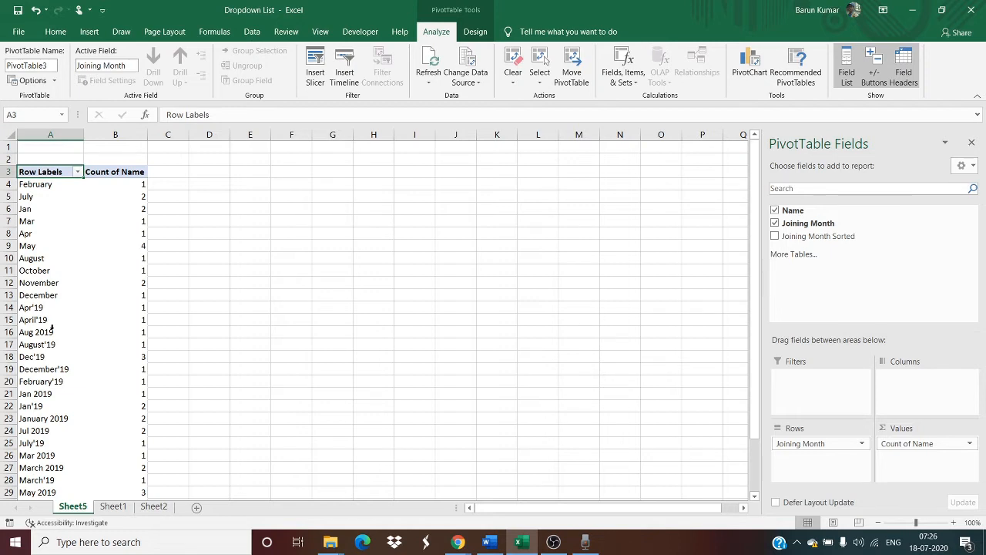
pyautogui.scroll(-3, 52, 328)
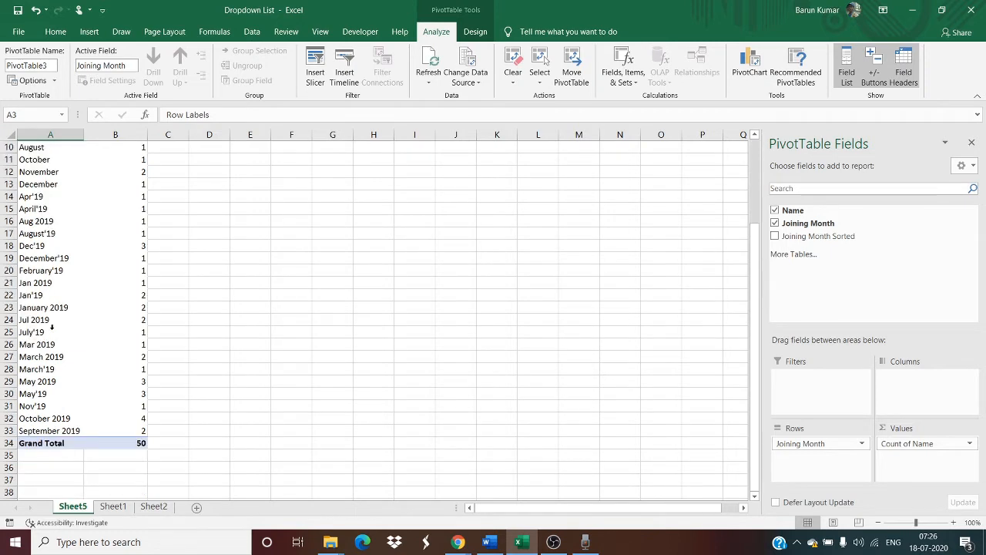
pyautogui.scroll(3, 51, 328)
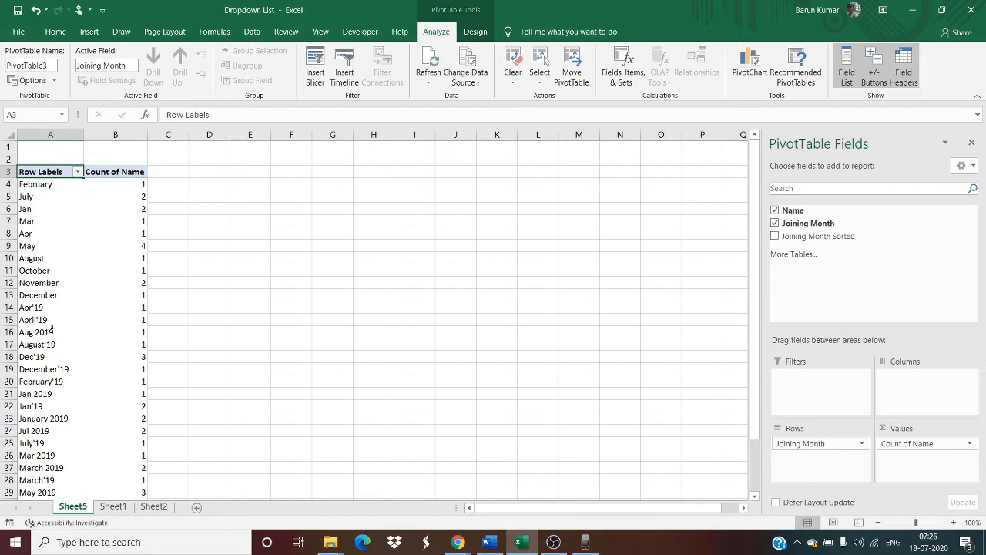
pyautogui.scroll(-12, 52, 327)
pyautogui.scroll(12, 51, 328)
# On Sheet1, enter January in K1 and fill the month series through December down to K12.
pyautogui.click(112, 506)
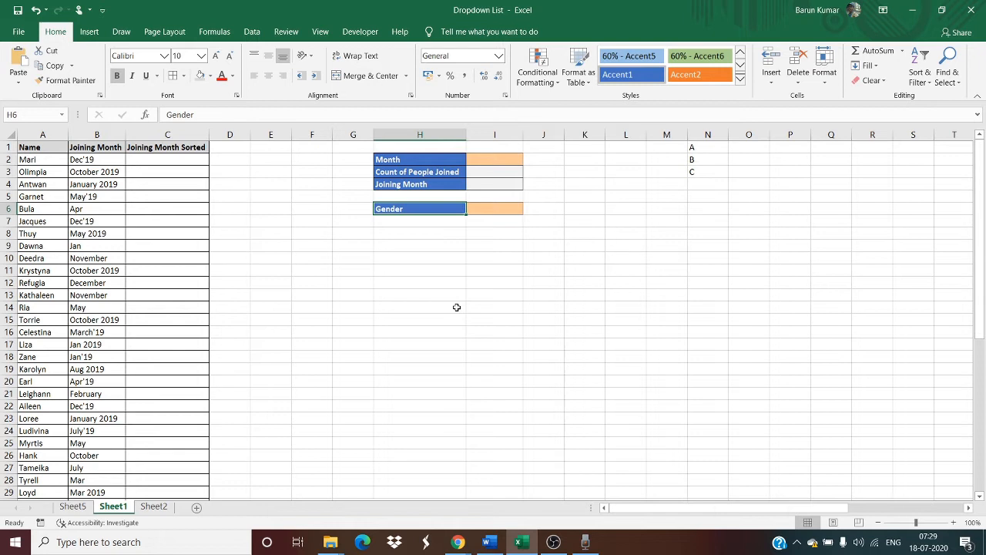
pyautogui.click(599, 146)
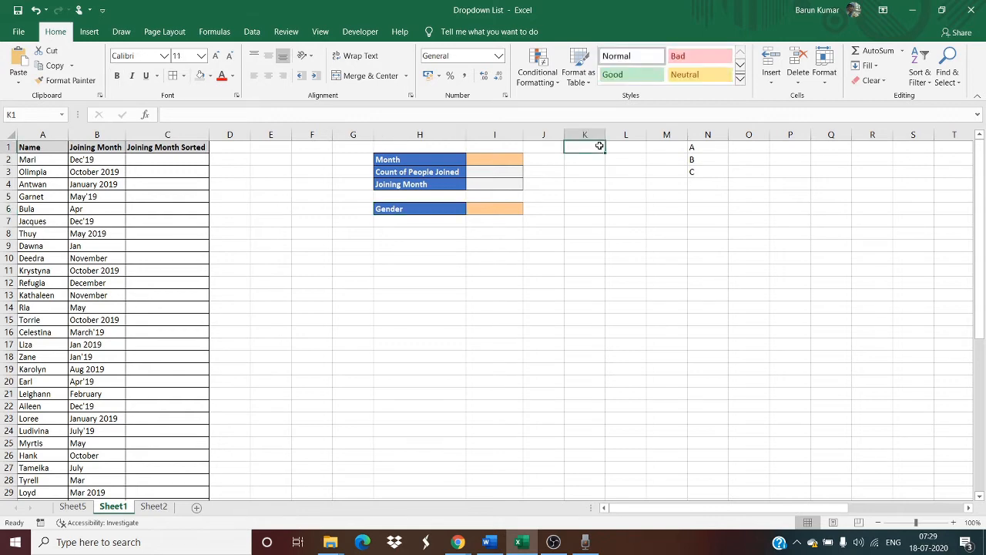
pyautogui.write('Januar')
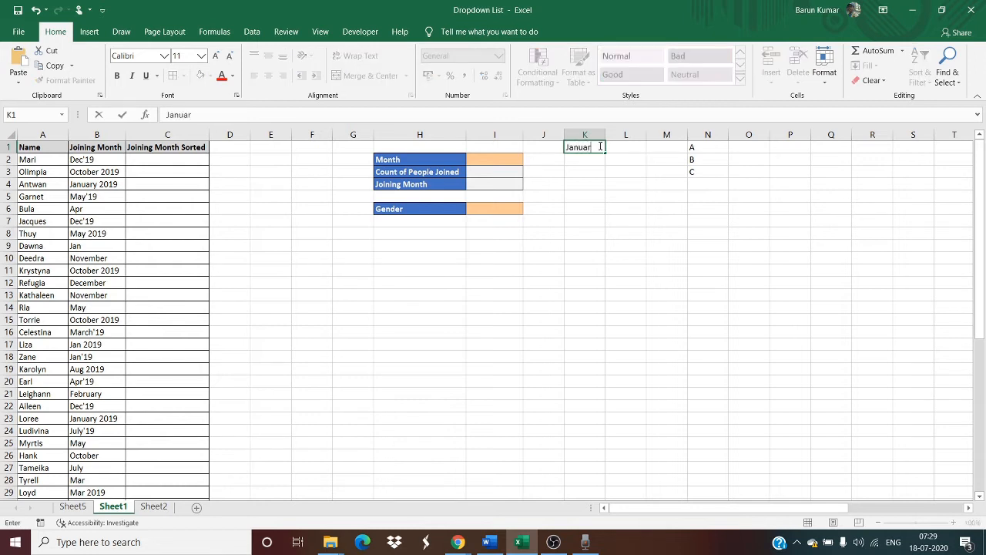
pyautogui.write('y')
pyautogui.press('Return')
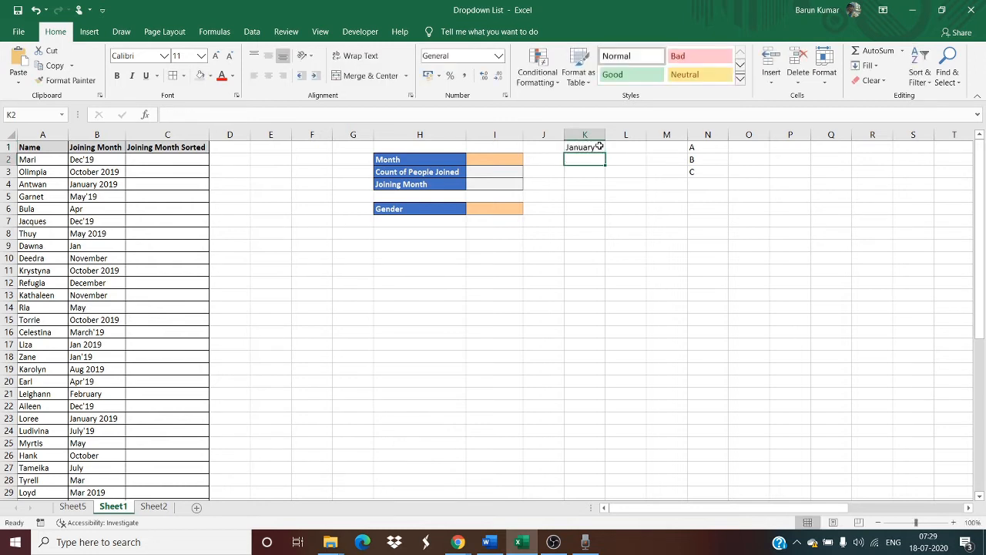
pyautogui.click(600, 146)
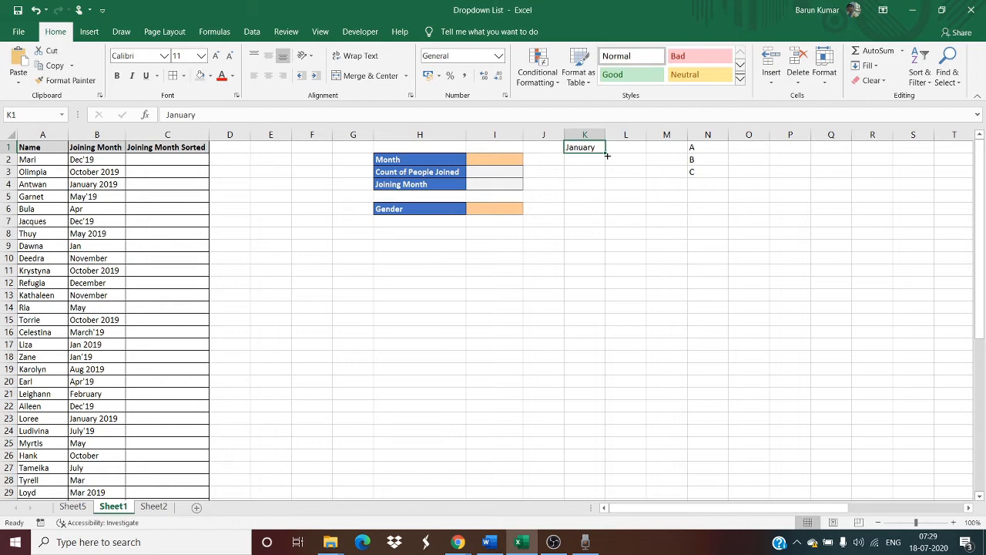
pyautogui.moveTo(606, 153); pyautogui.dragTo(607, 285)
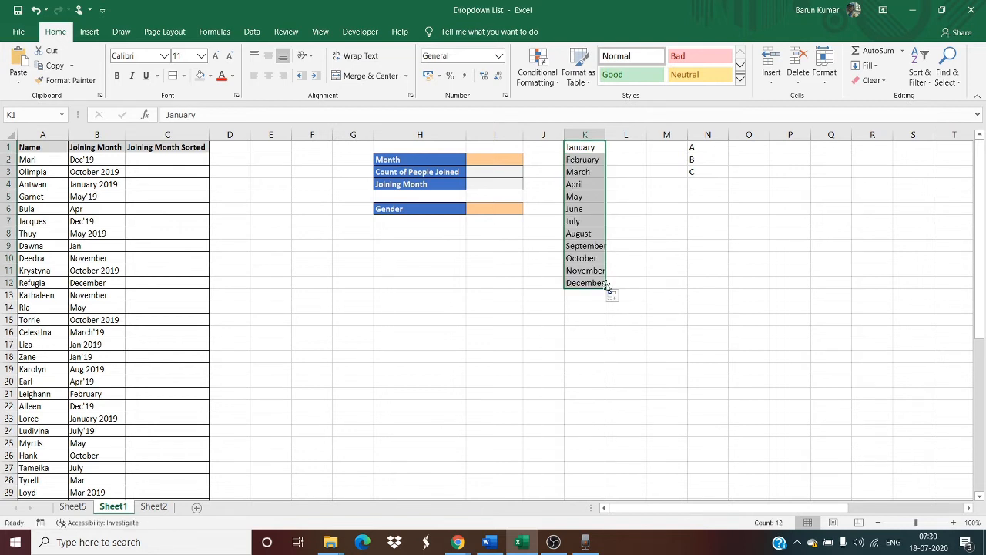
pyautogui.press('Up')
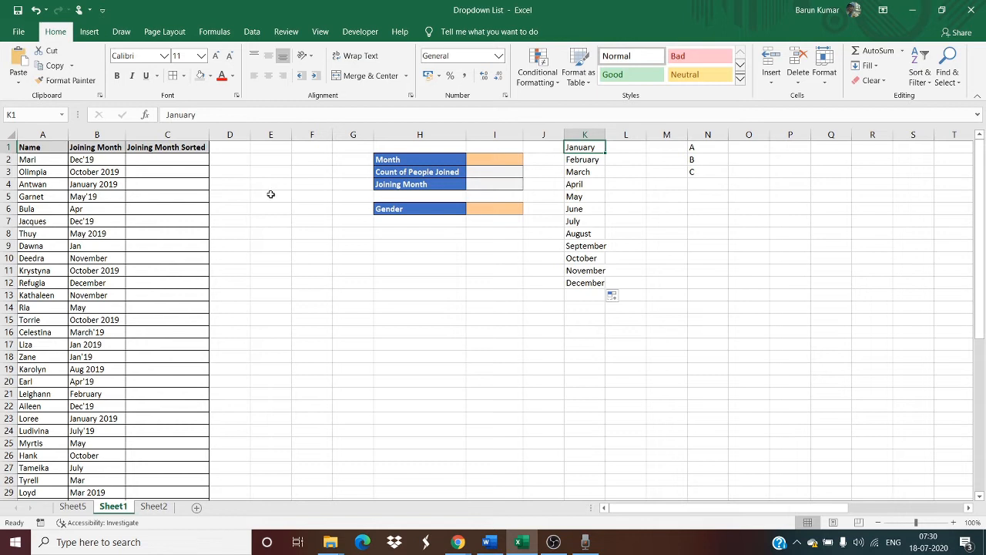
pyautogui.click(176, 160)
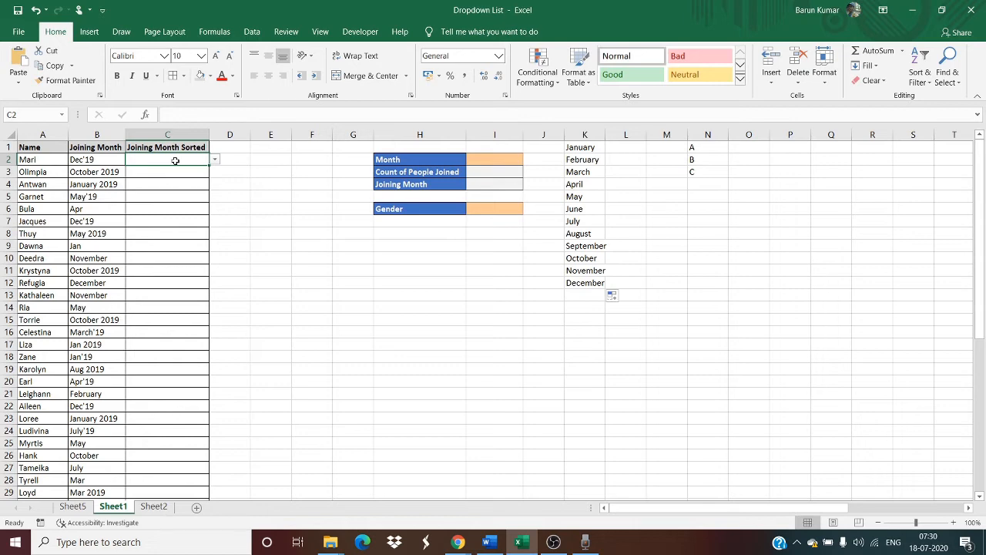
pyautogui.press('Up')
pyautogui.press('Down')
pyautogui.press('Down')
pyautogui.press('Down')
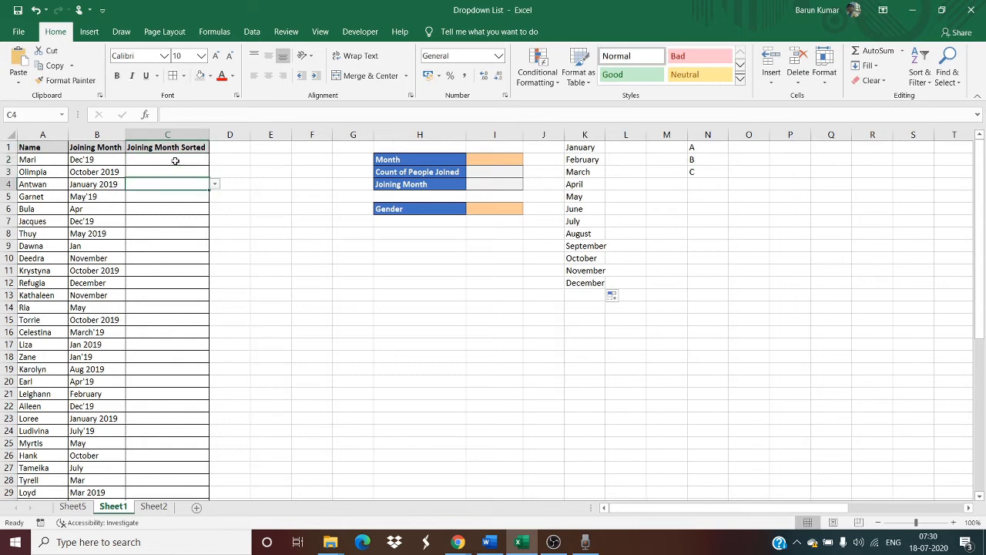
pyautogui.hotkey('ctrl', 'Up')
pyautogui.press('Down')
pyautogui.press('Left')
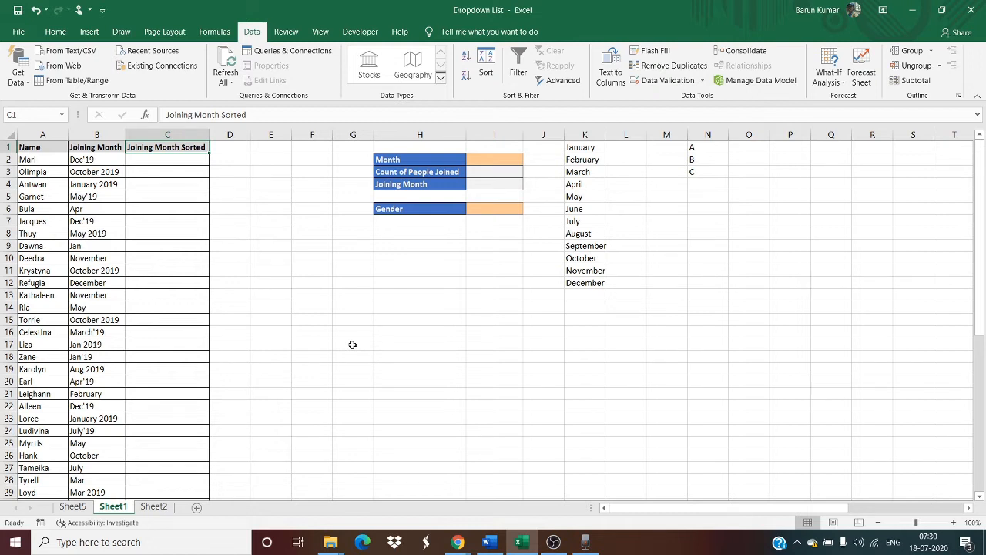
# Open data validation for the Joining Month Sorted cells C2:C51 and set the allowed values to List.
pyautogui.press('Down')
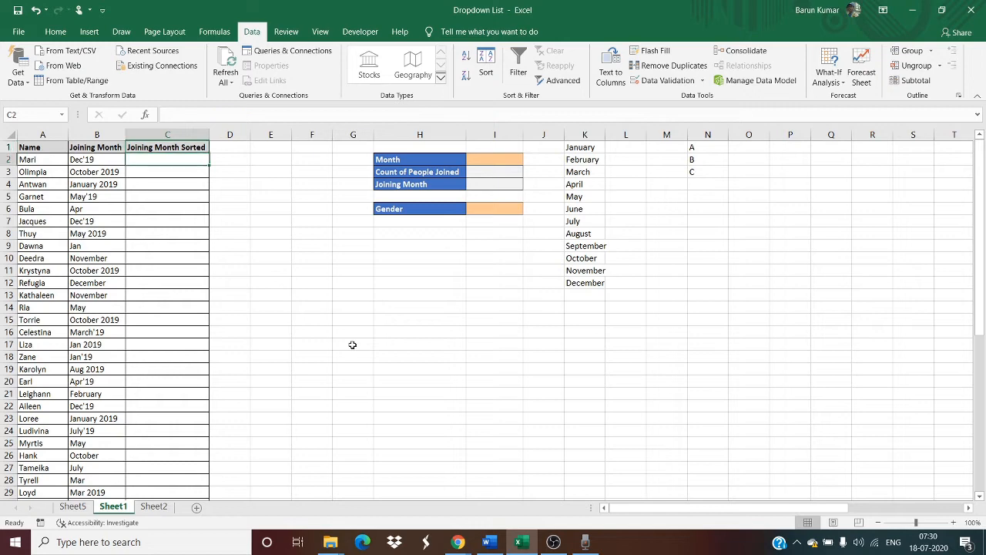
pyautogui.hotkey('shift', 'Down')
pyautogui.hotkey('shift', 'Down')
pyautogui.hotkey('shift', 'Down')
pyautogui.hotkey('shift', 'Down')
pyautogui.hotkey('shift', 'Down')
pyautogui.hotkey('shift', 'Down')
pyautogui.hotkey('shift', 'Down')
pyautogui.hotkey('shift', 'Down')
pyautogui.hotkey('shift', 'Down')
pyautogui.hotkey('shift', 'Down')
pyautogui.hotkey('shift', 'Down')
pyautogui.hotkey('shift', 'Down')
pyautogui.hotkey('shift', 'Down')
pyautogui.hotkey('shift', 'Down')
pyautogui.hotkey('shift', 'Down')
pyautogui.hotkey('shift', 'Down')
pyautogui.hotkey('shift', 'Down')
pyautogui.hotkey('shift', 'Down')
pyautogui.hotkey('shift', 'Down')
pyautogui.hotkey('shift', 'Down')
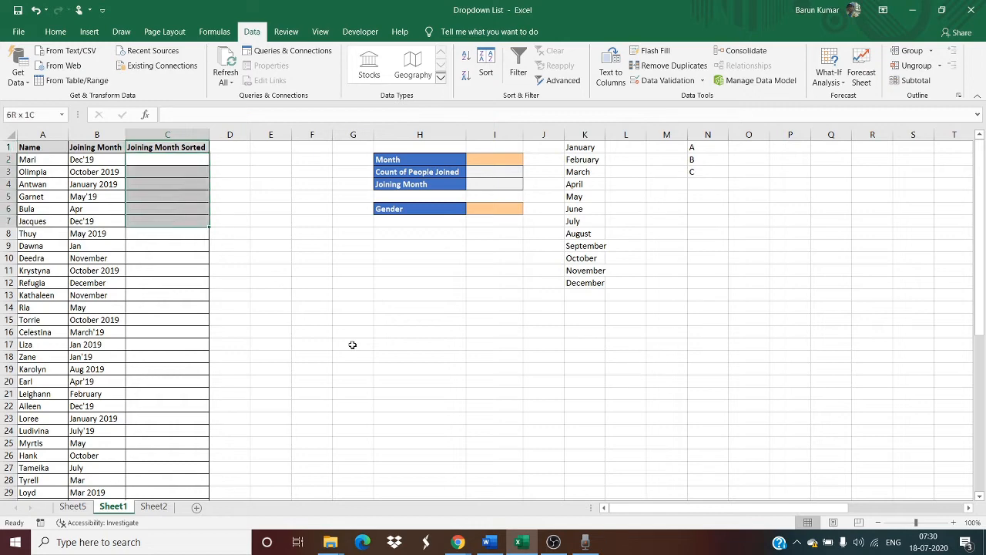
pyautogui.hotkey('shift', 'Down')
pyautogui.hotkey('shift', 'Down')
pyautogui.hotkey('shift', 'Down')
pyautogui.hotkey('shift', 'Down')
pyautogui.hotkey('shift', 'Down')
pyautogui.hotkey('shift', 'Down')
pyautogui.hotkey('shift', 'Down')
pyautogui.hotkey('shift', 'Down')
pyautogui.hotkey('shift', 'Down')
pyautogui.hotkey('shift', 'Down')
pyautogui.hotkey('shift', 'Down')
pyautogui.hotkey('shift', 'Down')
pyautogui.hotkey('shift', 'Down')
pyautogui.hotkey('shift', 'Down')
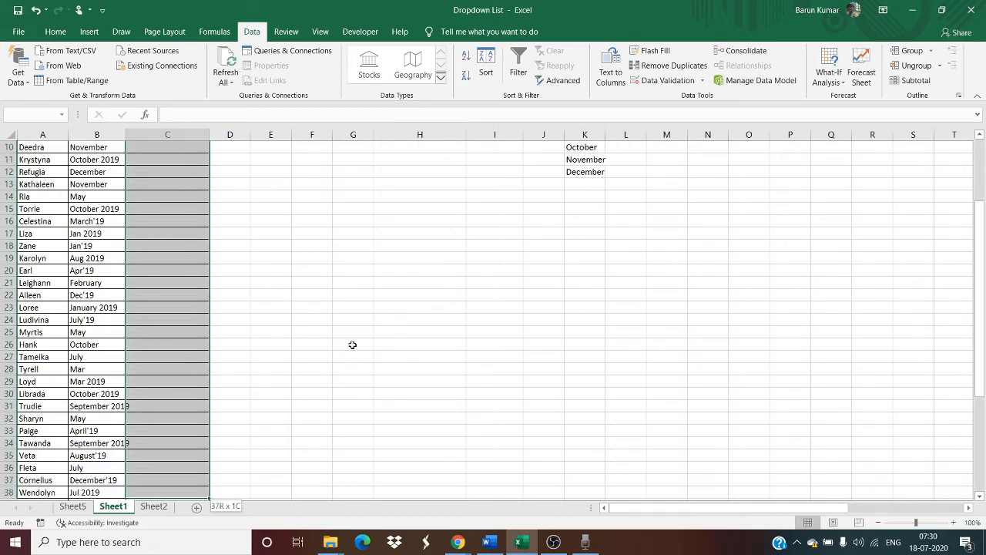
pyautogui.hotkey('shift', 'Down')
pyautogui.hotkey('shift', 'Down')
pyautogui.hotkey('shift', 'Down')
pyautogui.hotkey('shift', 'Down')
pyautogui.hotkey('shift', 'Down')
pyautogui.hotkey('shift', 'Down')
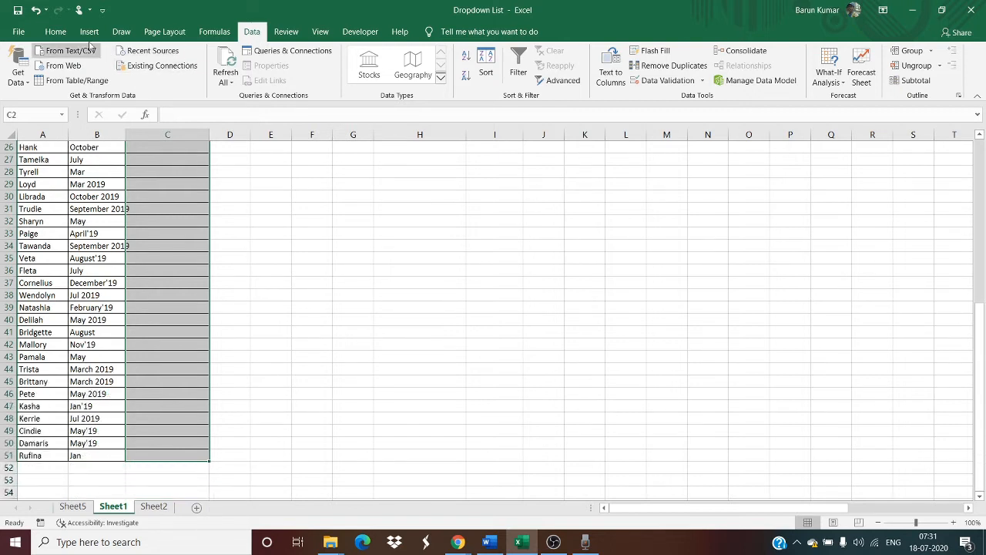
pyautogui.click(55, 32)
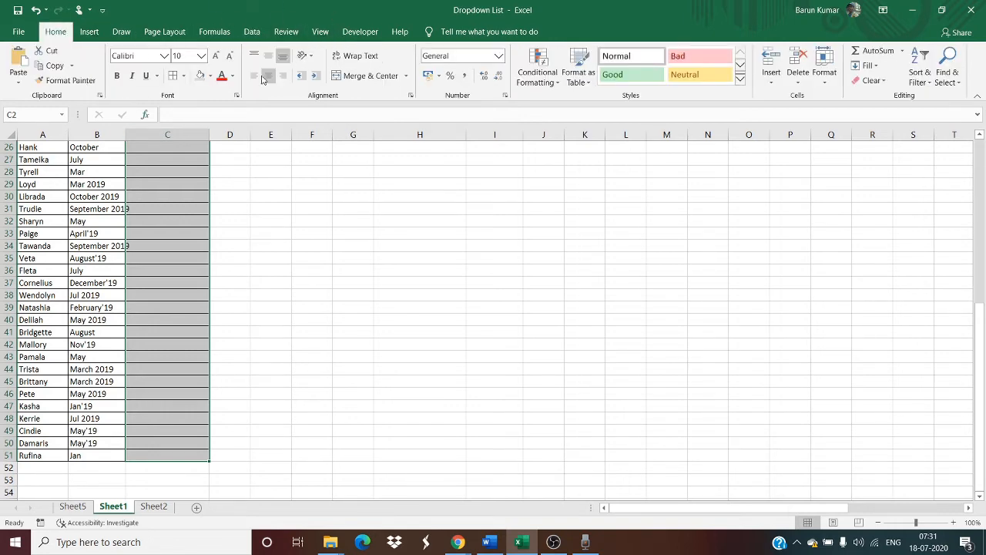
pyautogui.click(252, 32)
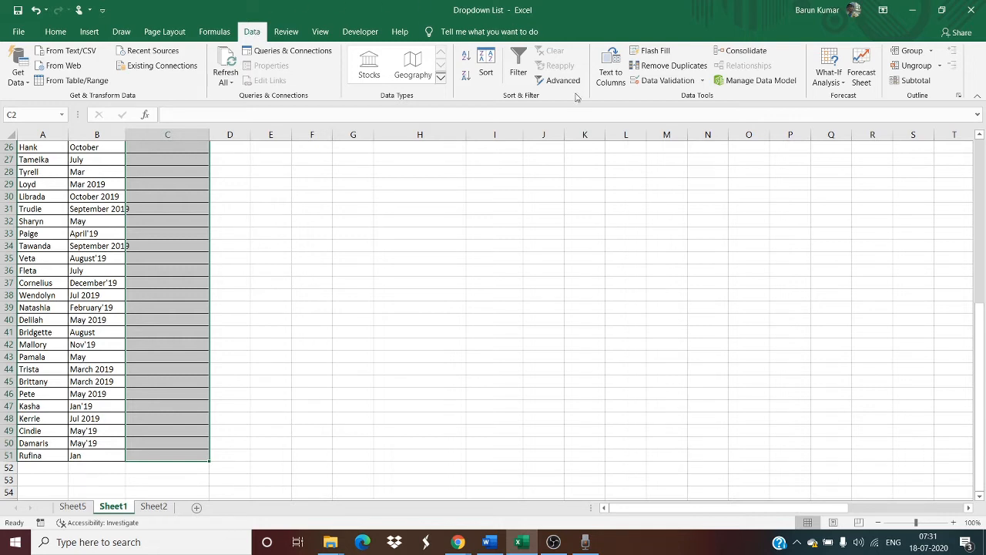
pyautogui.click(677, 84)
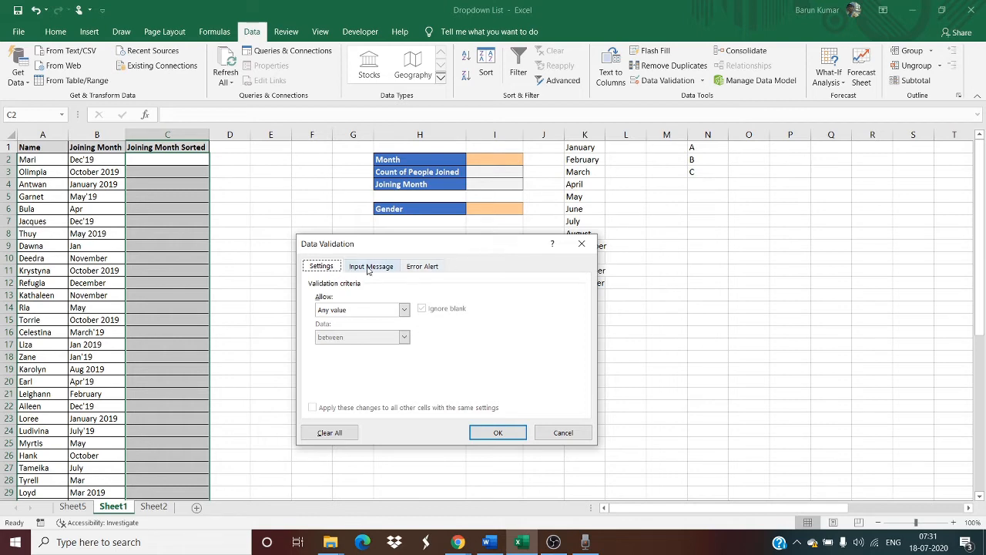
pyautogui.click(335, 312)
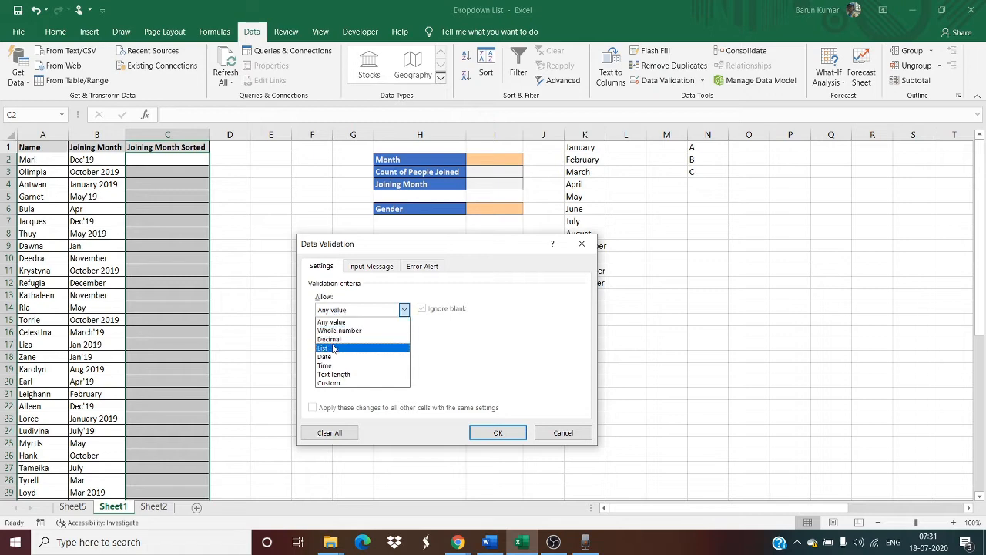
pyautogui.click(334, 349)
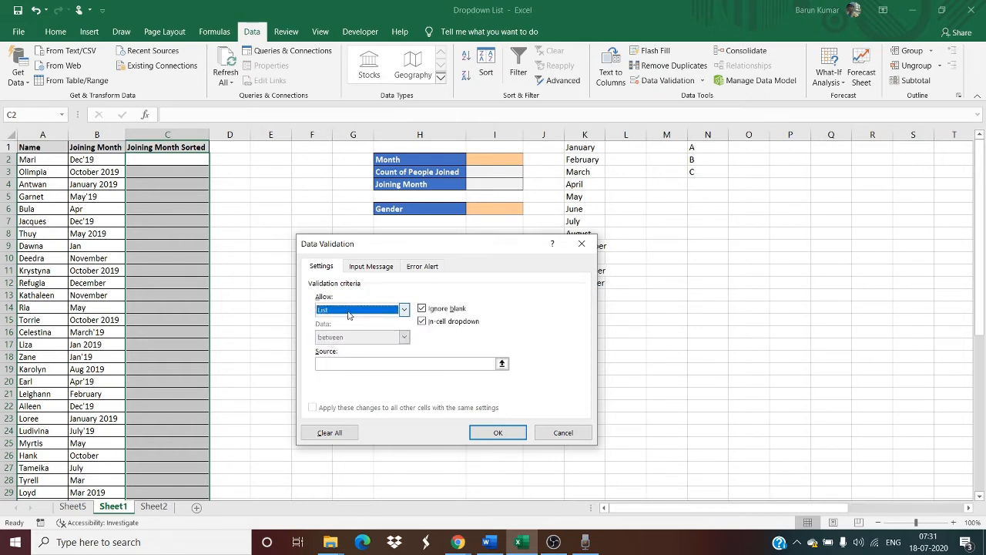
pyautogui.click(348, 366)
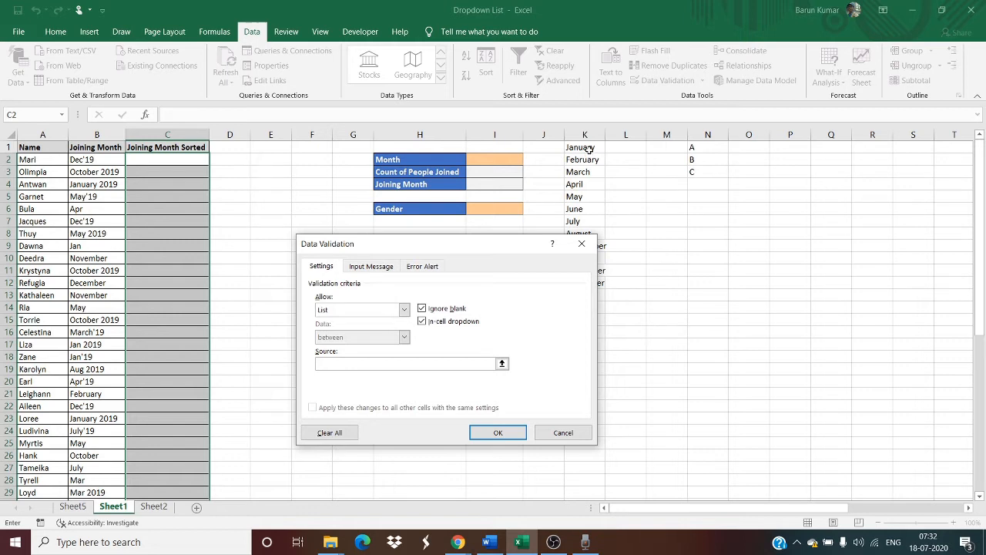
pyautogui.moveTo(590, 148); pyautogui.dragTo(593, 284)
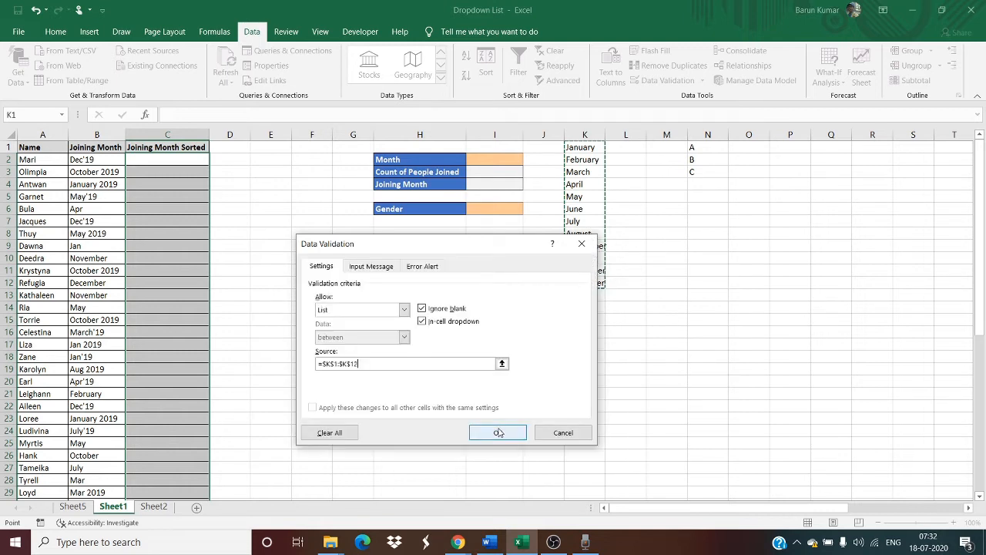
pyautogui.click(368, 365)
pyautogui.press('BackSpace')
pyautogui.press('BackSpace')
pyautogui.press('BackSpace')
pyautogui.press('BackSpace')
pyautogui.press('BackSpace')
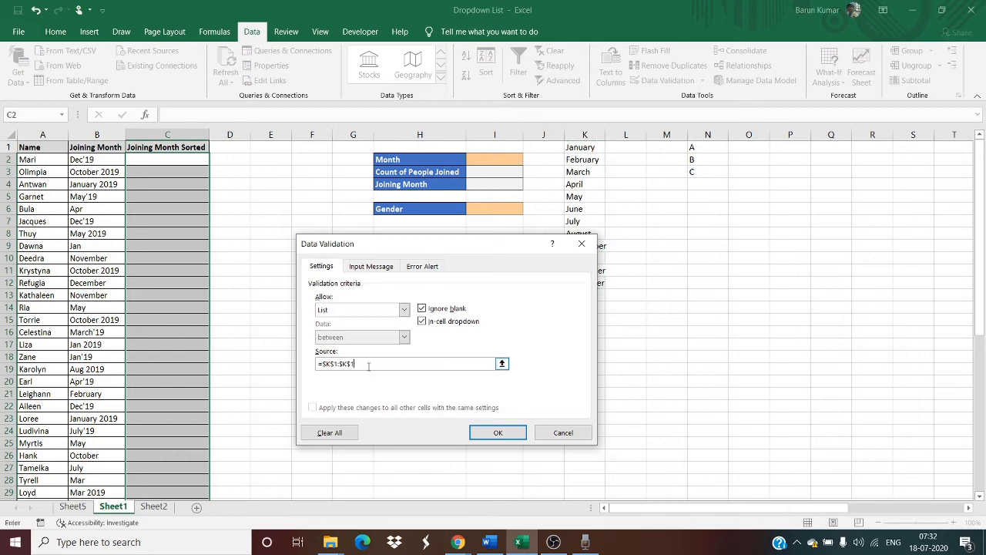
pyautogui.press('BackSpace')
pyautogui.press('BackSpace')
pyautogui.press('BackSpace')
pyautogui.press('BackSpace')
pyautogui.press('BackSpace')
pyautogui.press('BackSpace')
# Set the validation list source to the month names in K1:K12 and apply the rule.
pyautogui.click(502, 365)
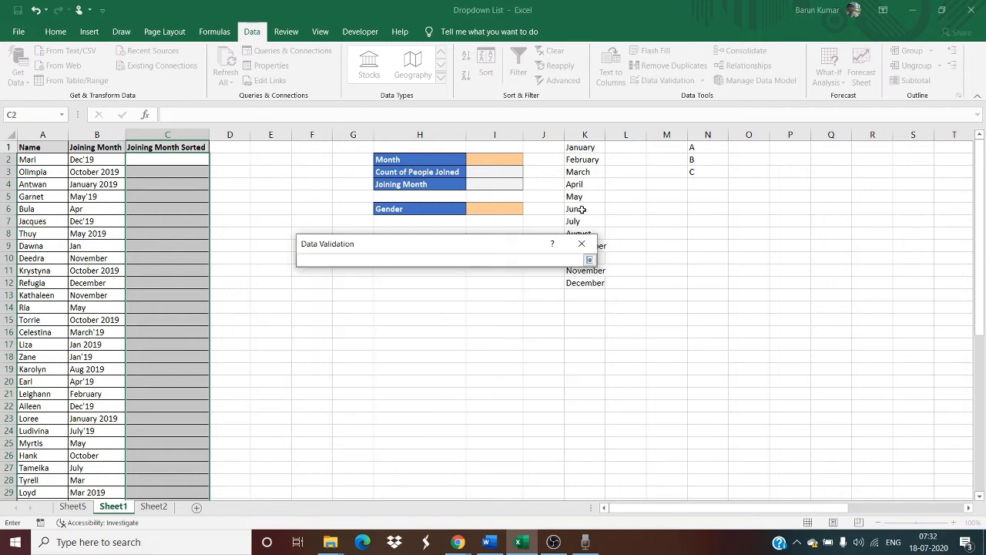
pyautogui.moveTo(583, 149); pyautogui.dragTo(583, 279)
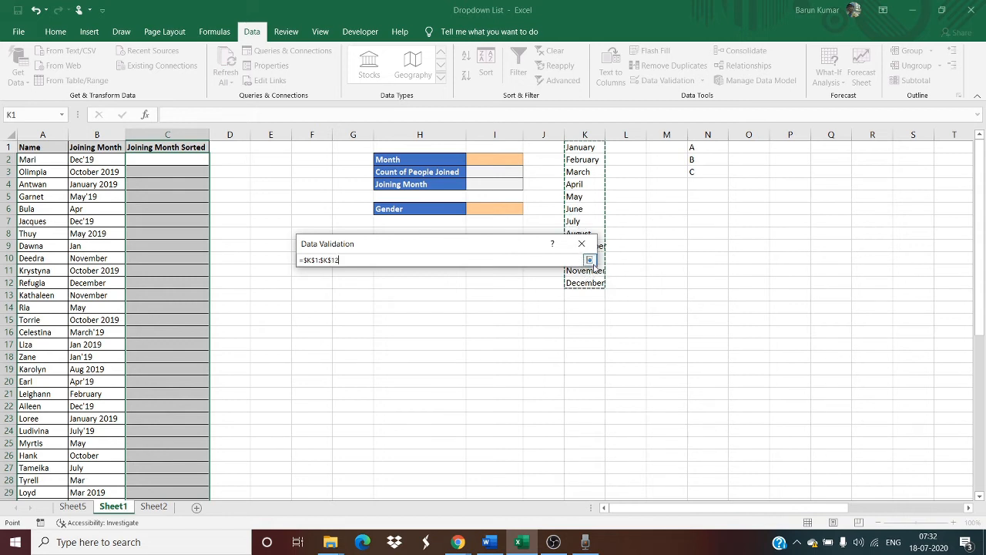
pyautogui.click(591, 261)
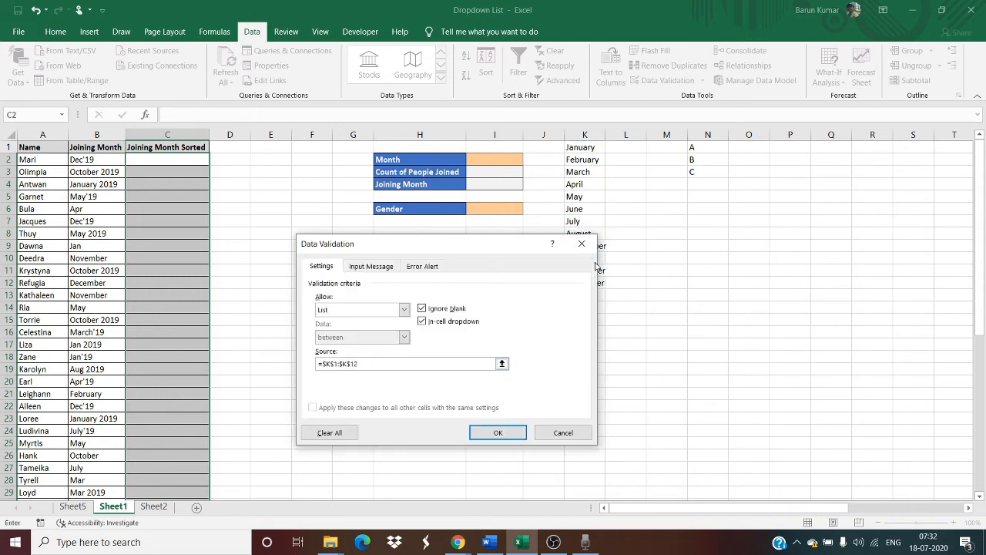
pyautogui.click(491, 436)
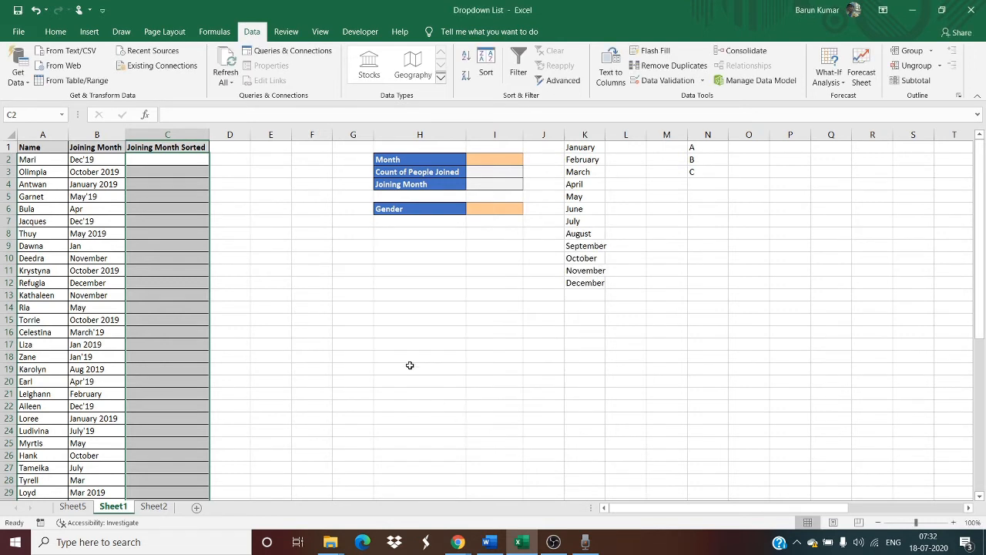
# Check the month drop-down list in cells C4 and C15 without choosing a value.
pyautogui.click(194, 184)
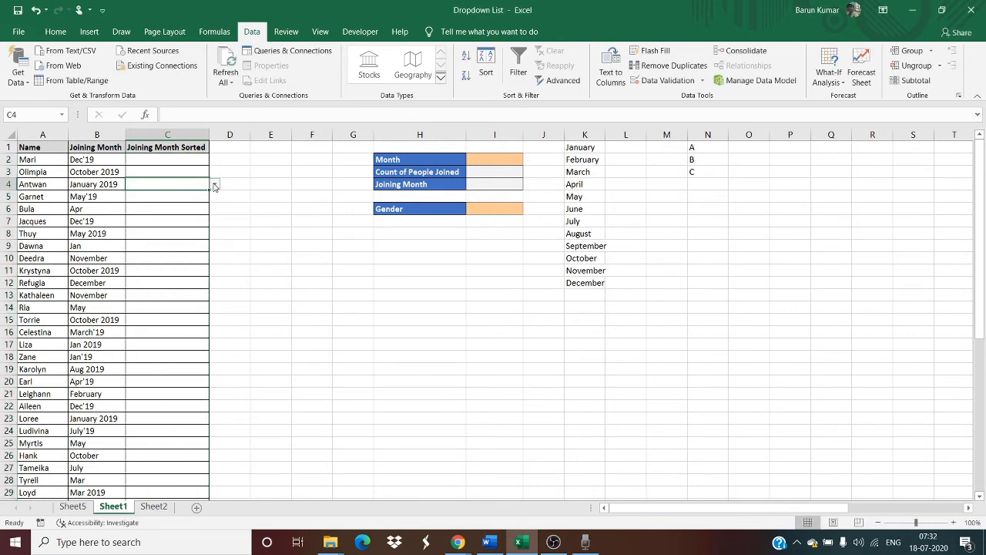
pyautogui.click(215, 184)
pyautogui.press('Escape')
pyautogui.click(172, 318)
pyautogui.click(216, 321)
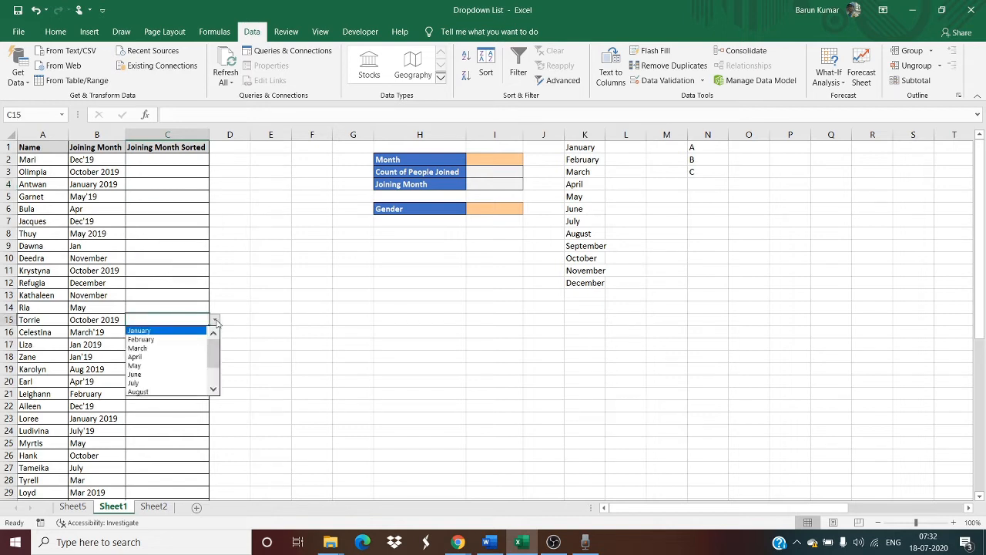
pyautogui.press('Escape')
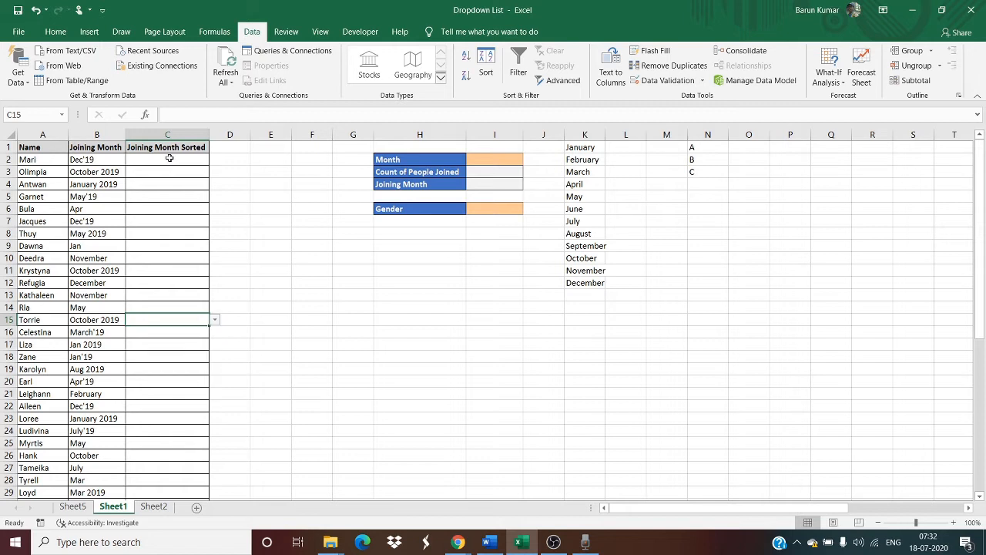
# Choose December from the drop-down list in C2 of the Joining Month Sorted column.
pyautogui.click(183, 160)
pyautogui.click(215, 159)
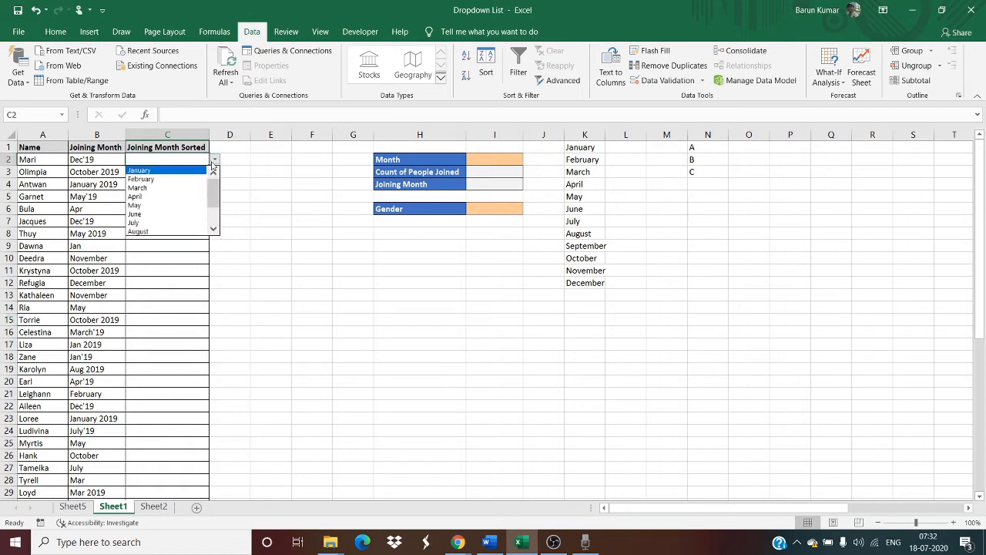
pyautogui.click(157, 257)
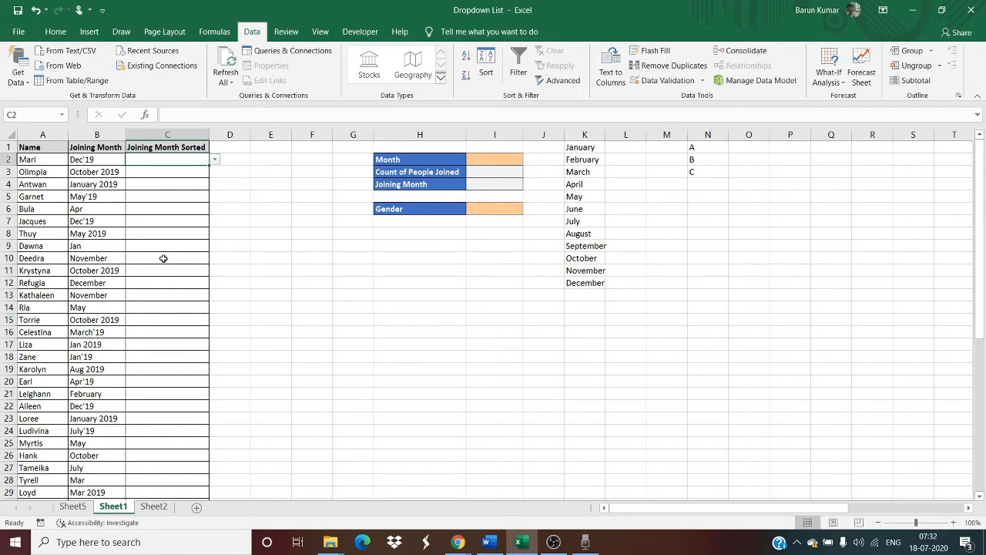
pyautogui.click(173, 221)
pyautogui.click(177, 161)
pyautogui.click(215, 159)
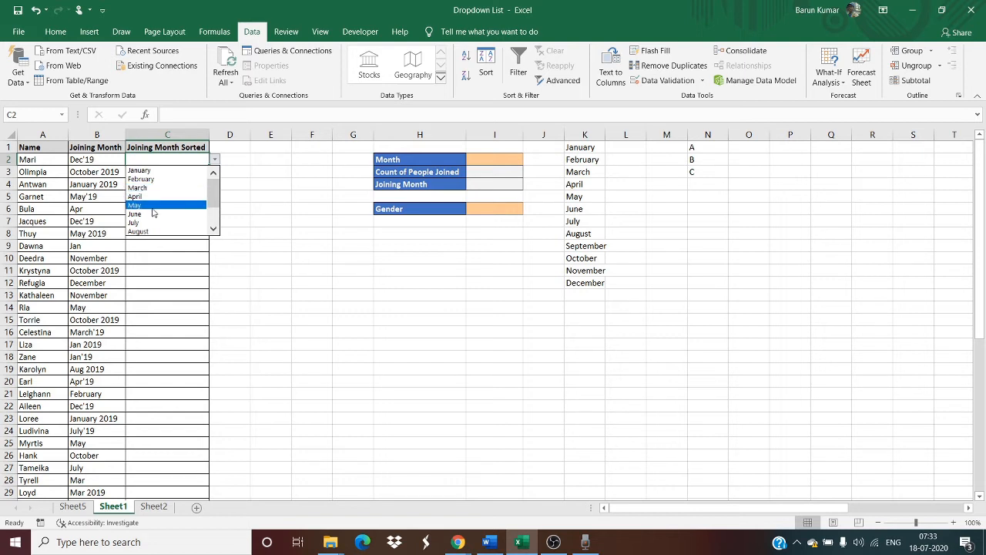
pyautogui.scroll(-2, 154, 212)
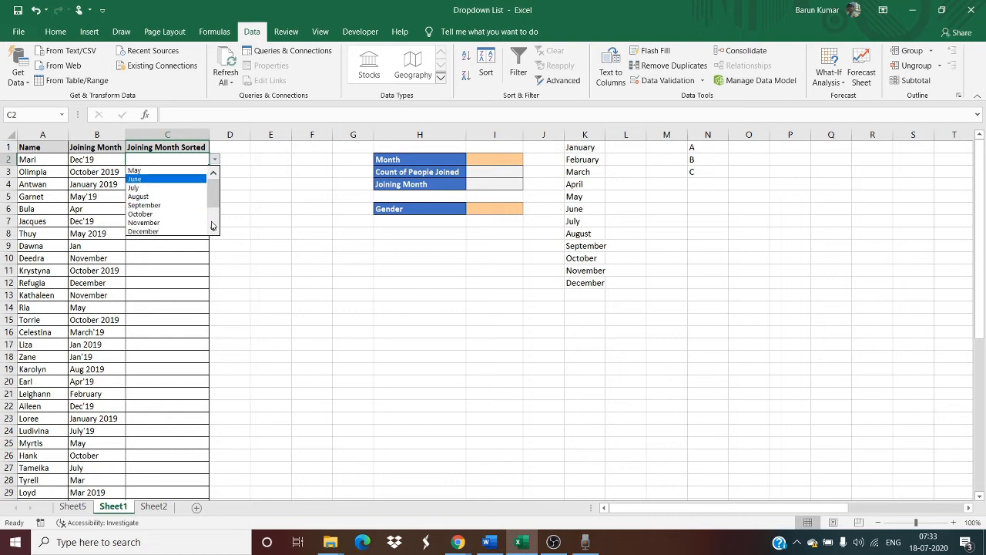
pyautogui.click(156, 232)
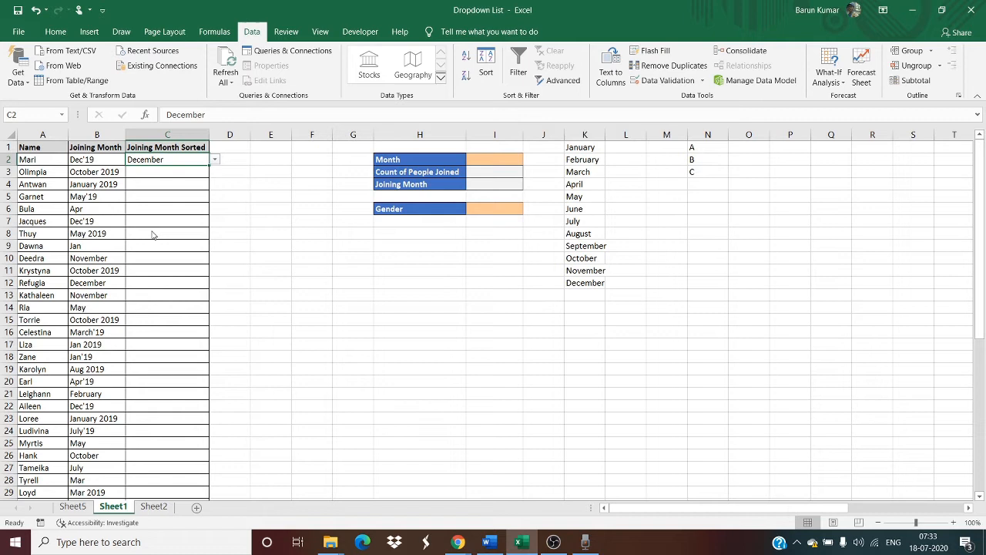
# Choose October from the drop-down list in C3 of the Joining Month Sorted column.
pyautogui.click(170, 176)
pyautogui.click(220, 171)
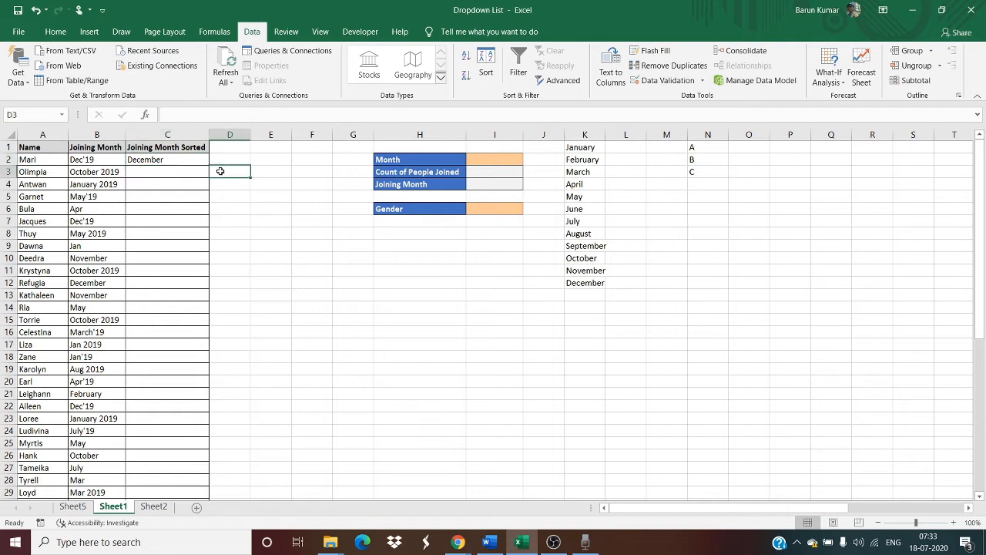
pyautogui.click(197, 171)
pyautogui.click(214, 172)
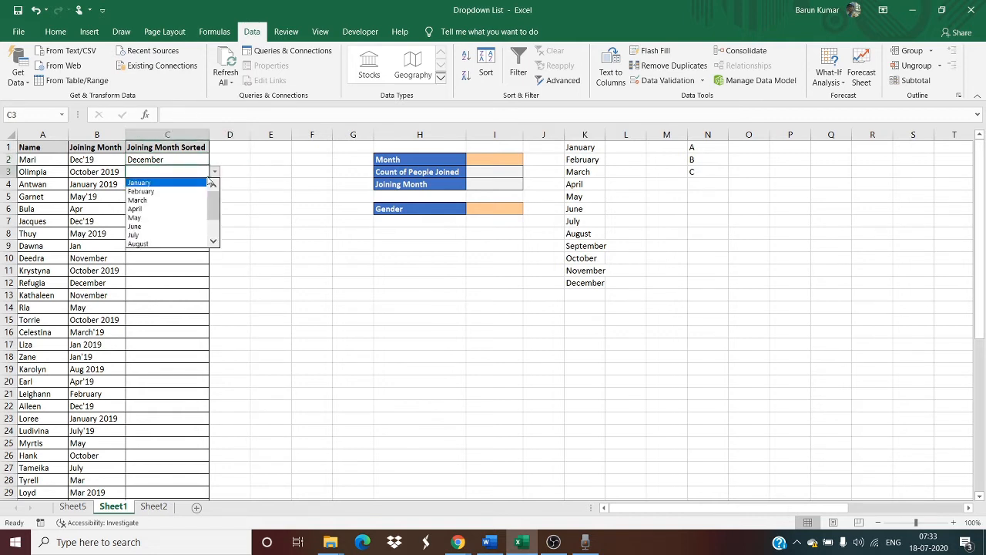
pyautogui.moveTo(213, 203); pyautogui.dragTo(212, 235)
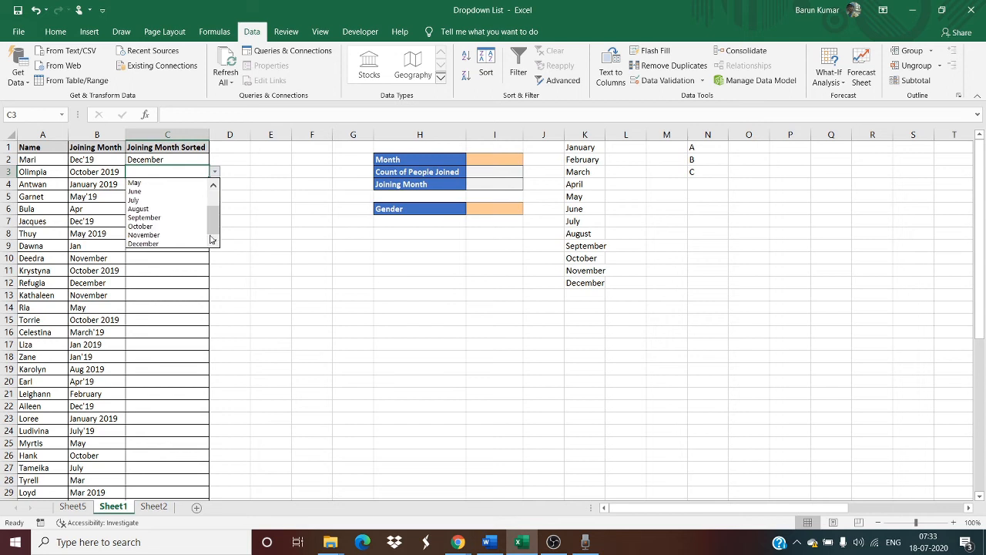
pyautogui.click(173, 225)
# Choose January from the drop-down list in C4 of the Joining Month Sorted column.
pyautogui.click(168, 185)
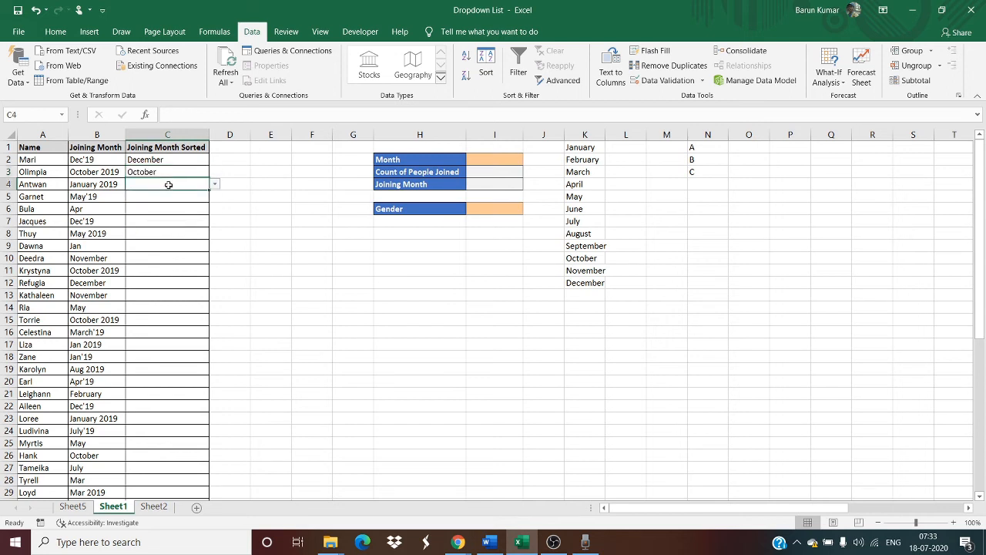
pyautogui.click(214, 185)
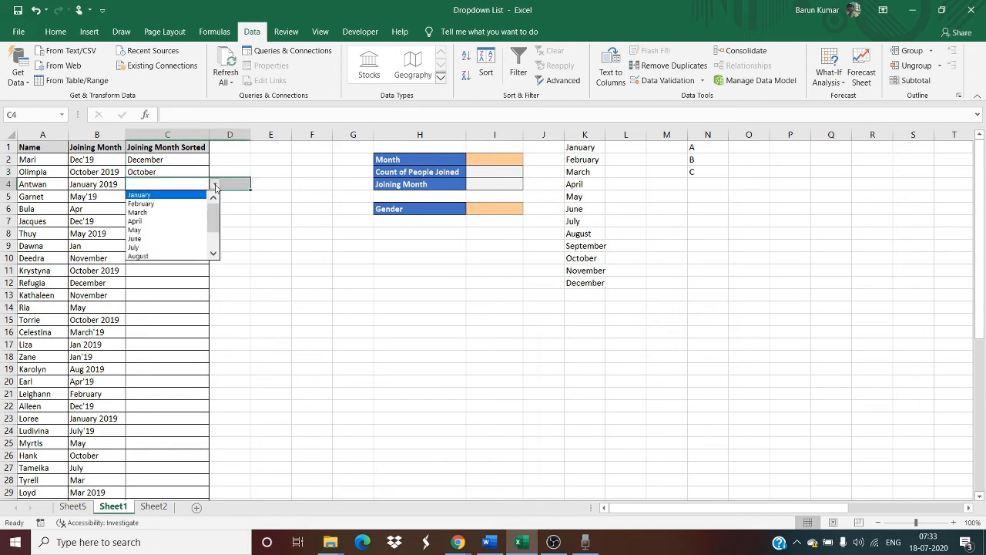
pyautogui.click(161, 196)
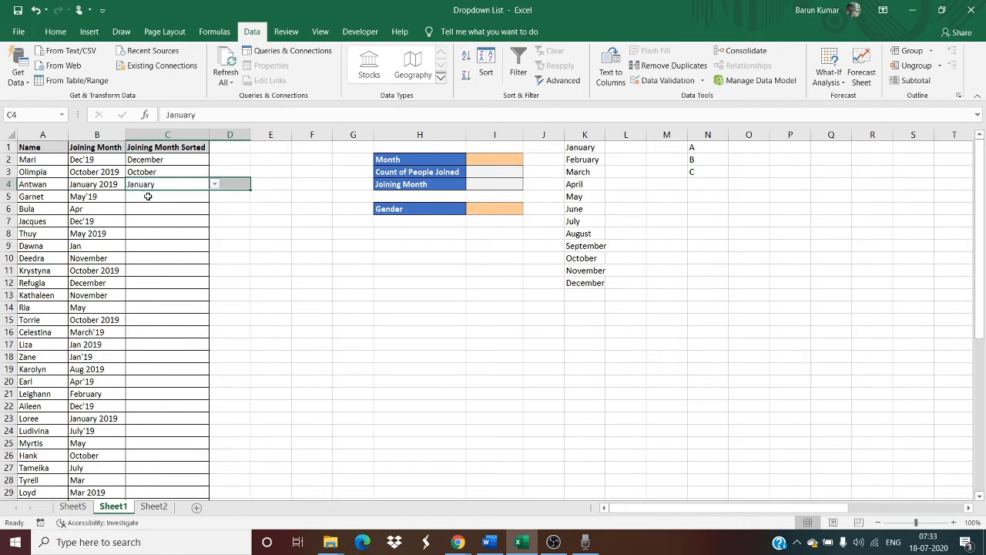
# Try to enter the abbreviation Mar in C5 to test the validation rule, and discard the entry.
pyautogui.click(148, 197)
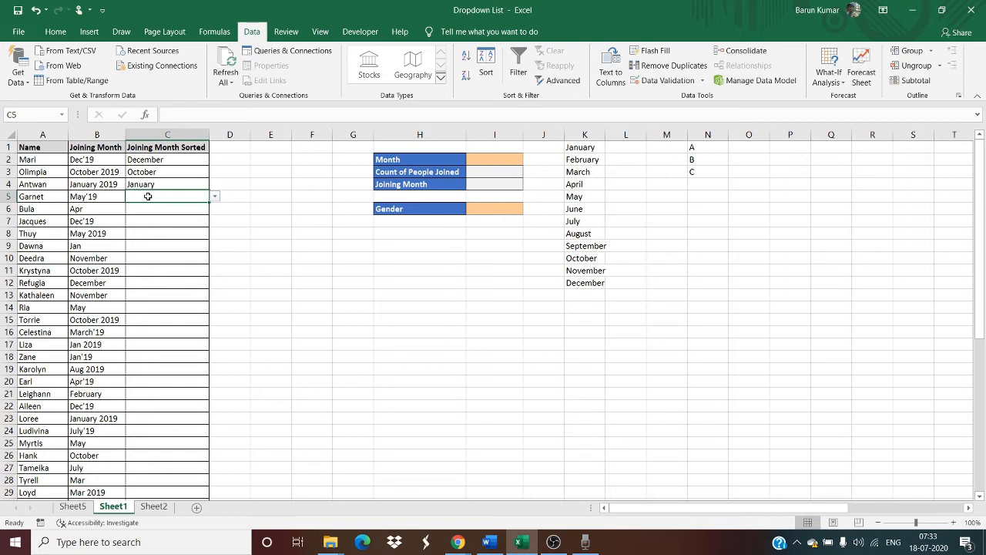
pyautogui.write('Mar')
pyautogui.press('Return')
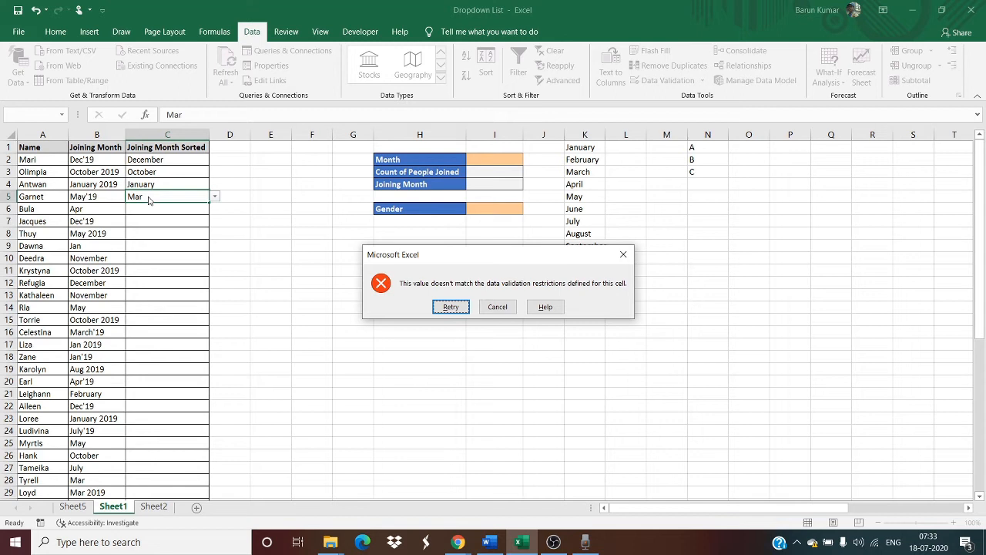
pyautogui.press('Return')
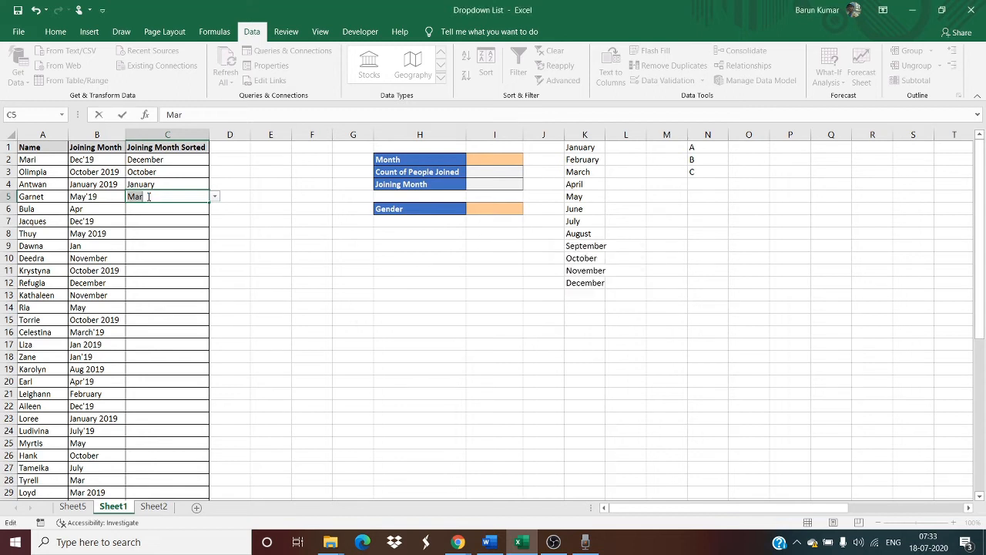
pyautogui.press('Return')
pyautogui.press('Return')
pyautogui.press('Escape')
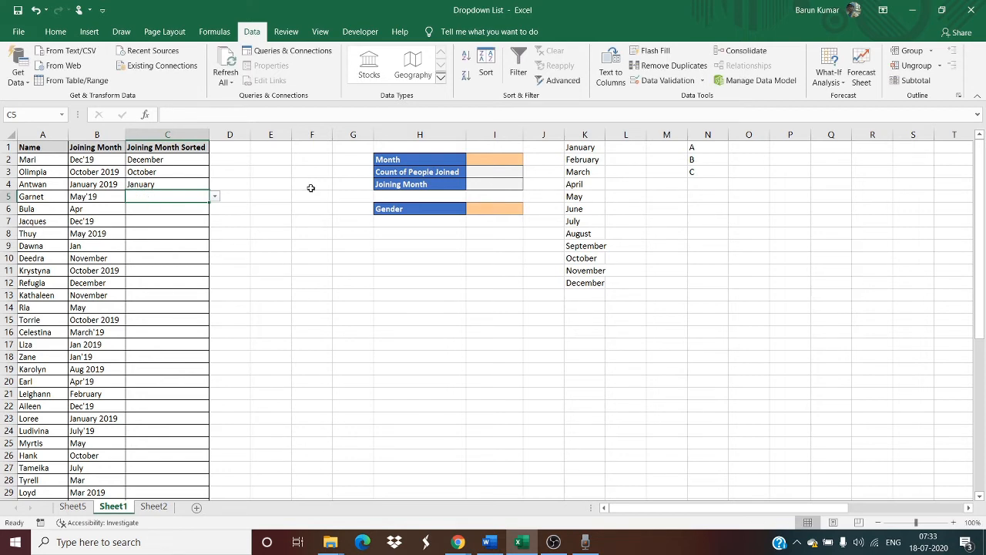
# Examine the Joining Month and Joining Month Sorted columns from their headers down to the last data row.
pyautogui.press('Left')
pyautogui.hotkey('ctrl', 'Up')
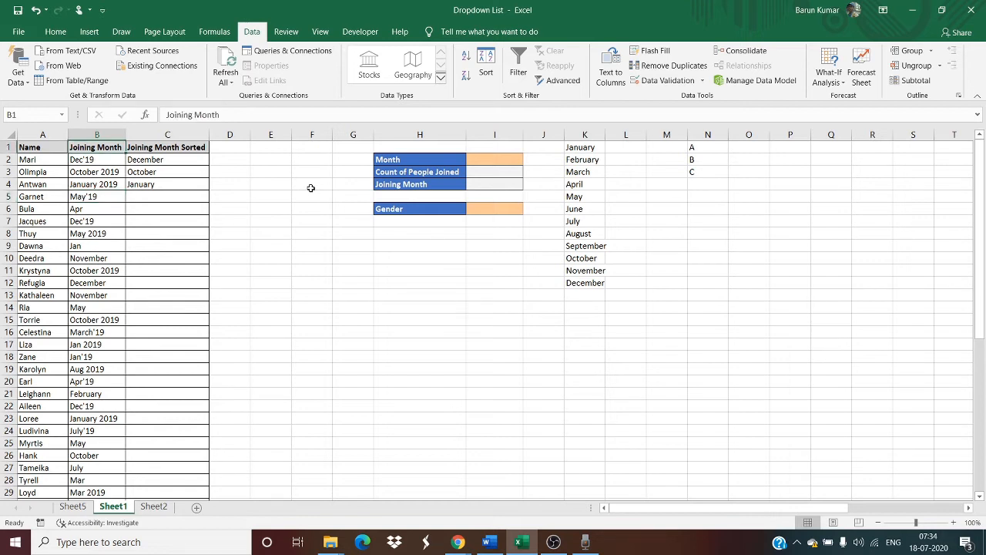
pyautogui.press('Down')
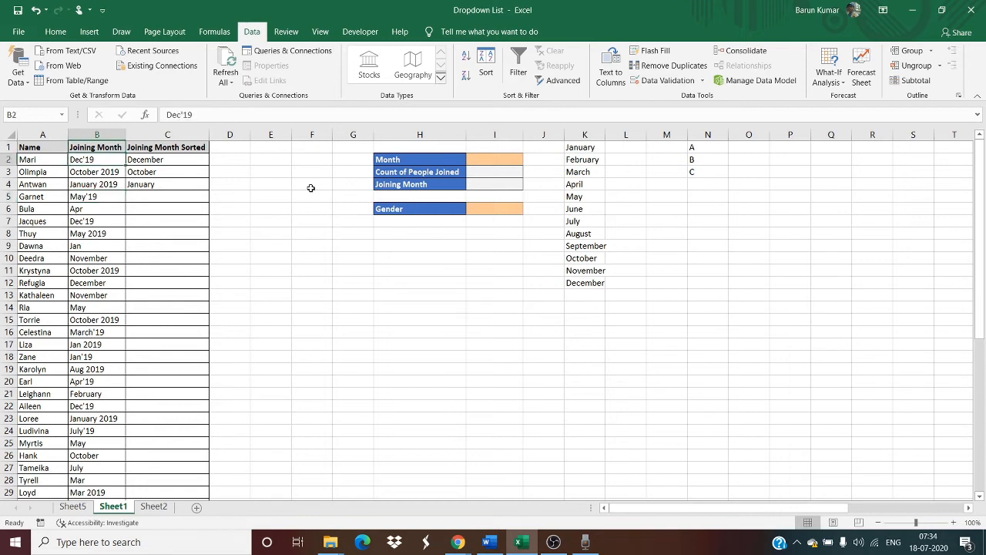
pyautogui.hotkey('ctrl', 'Down')
pyautogui.press('Right')
pyautogui.hotkey('ctrl', 'shift', 'Up')
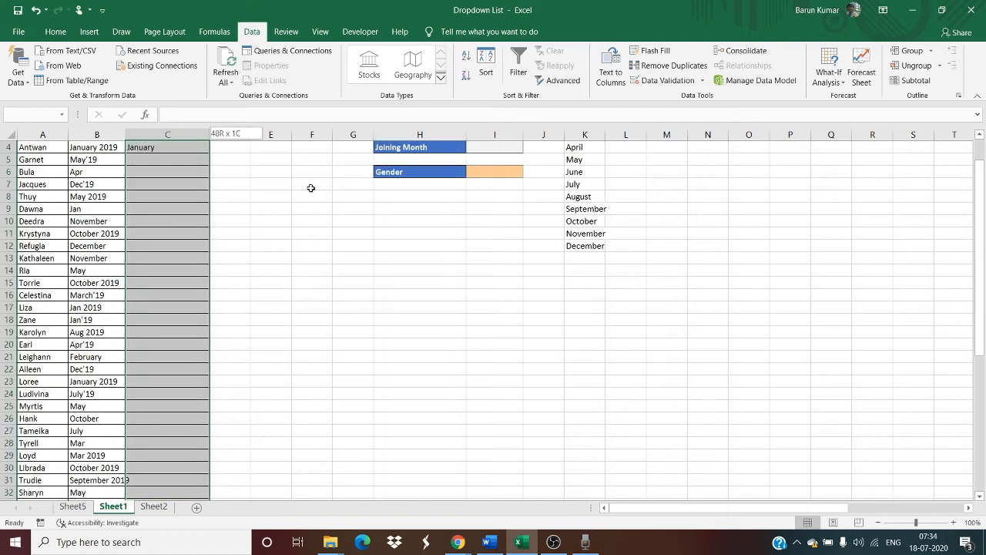
pyautogui.hotkey('ctrl', 'Up')
pyautogui.hotkey('ctrl', 'Up')
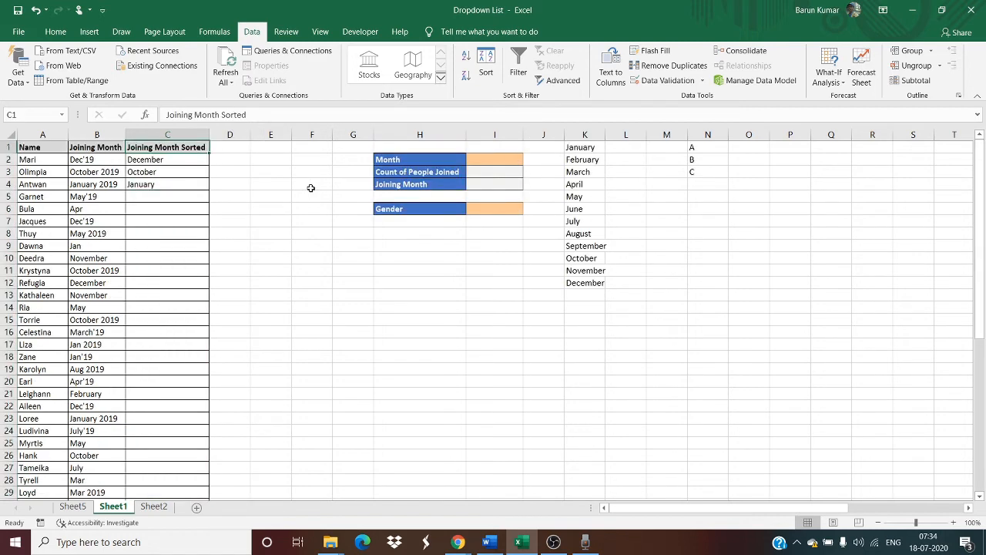
pyautogui.hotkey('ctrl', 'Right')
pyautogui.hotkey('ctrl', 'Right')
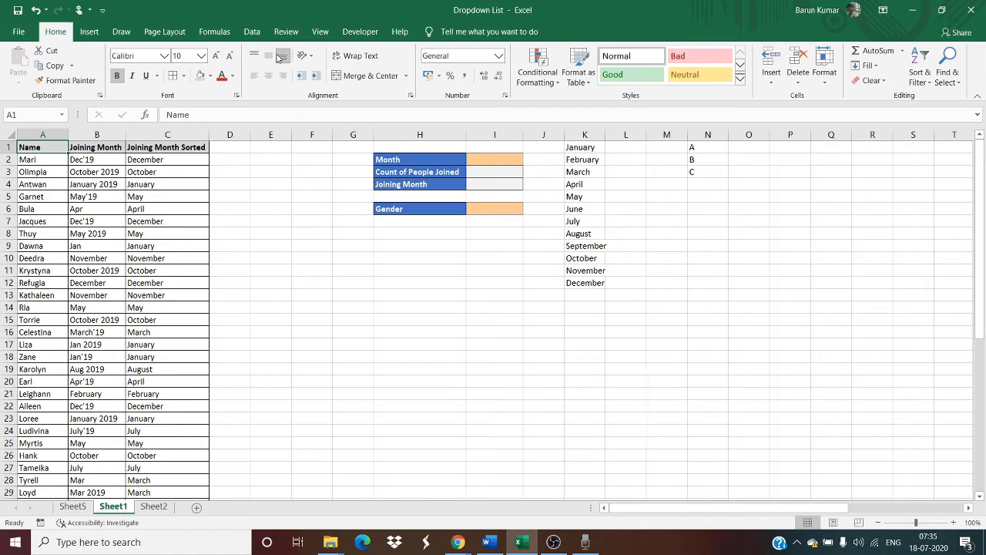
# Insert a PivotTable from A1:C51 on a new worksheet, with Joining Month Sorted as rows and the count of Name as values.
pyautogui.hotkey('ctrl', 'shift', 'Right')
pyautogui.hotkey('ctrl', 'shift', 'Down')
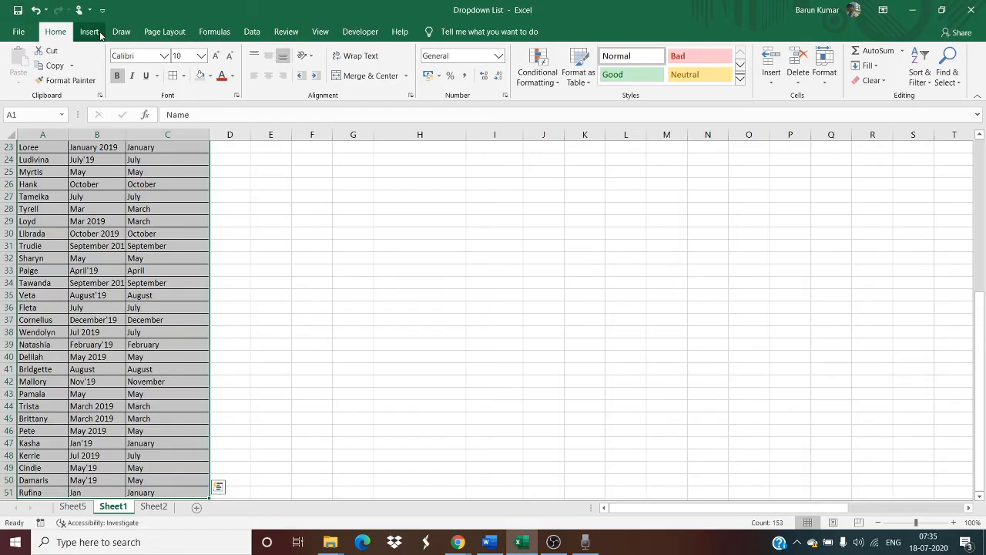
pyautogui.click(94, 33)
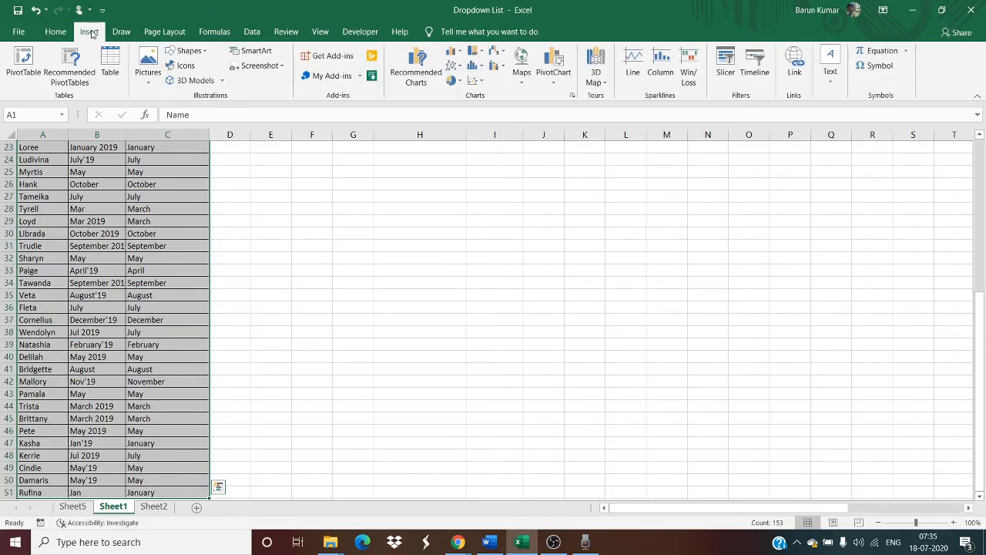
pyautogui.click(35, 60)
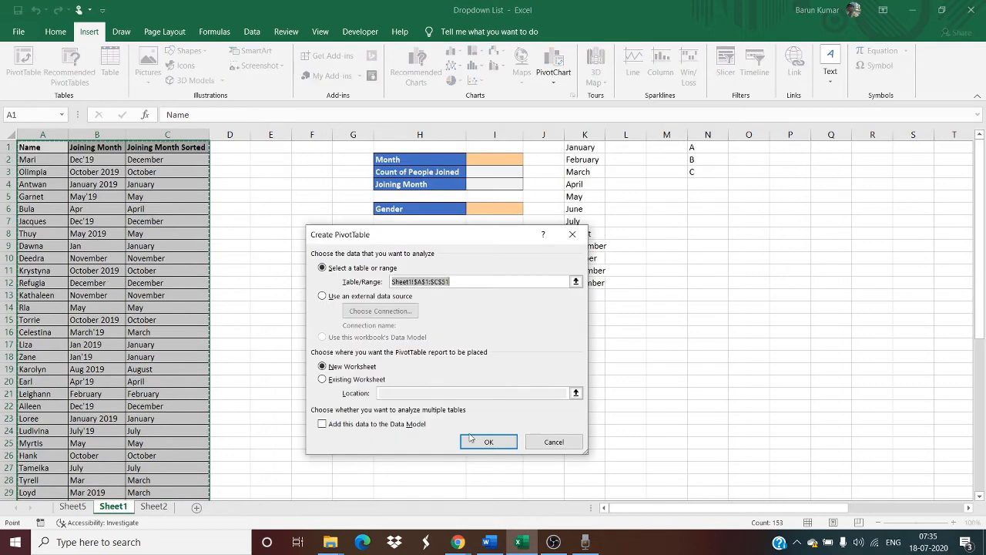
pyautogui.click(501, 443)
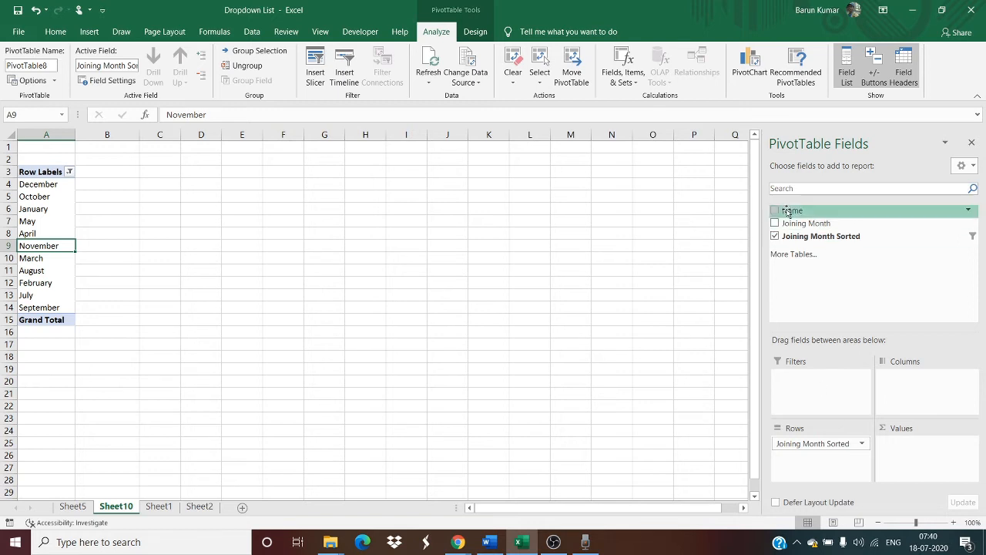
pyautogui.moveTo(789, 211); pyautogui.dragTo(905, 454)
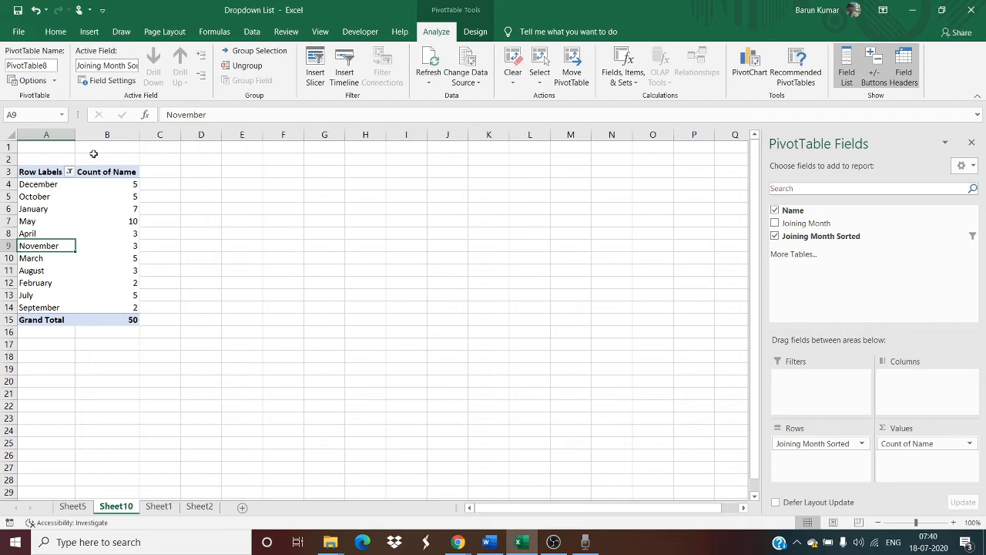
# Start a new defined name for the month list in K1:K12 on Sheet1 and call it Month.
pyautogui.click(159, 507)
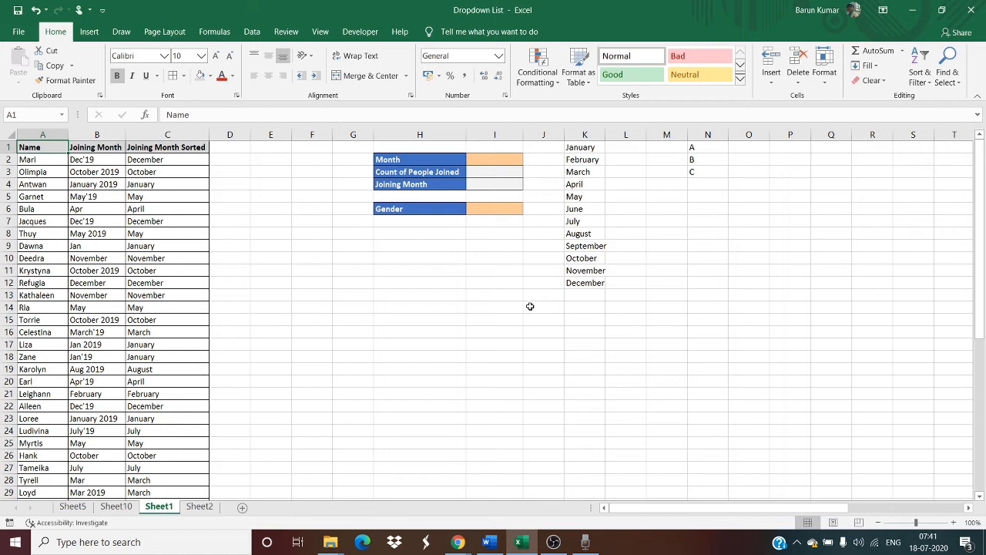
pyautogui.click(594, 149)
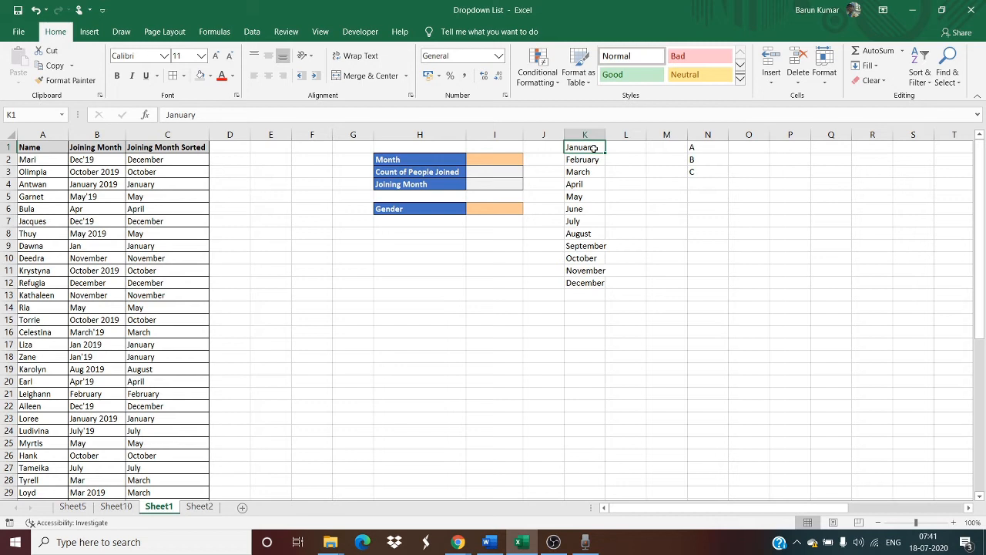
pyautogui.hotkey('ctrl', 'shift', 'Down')
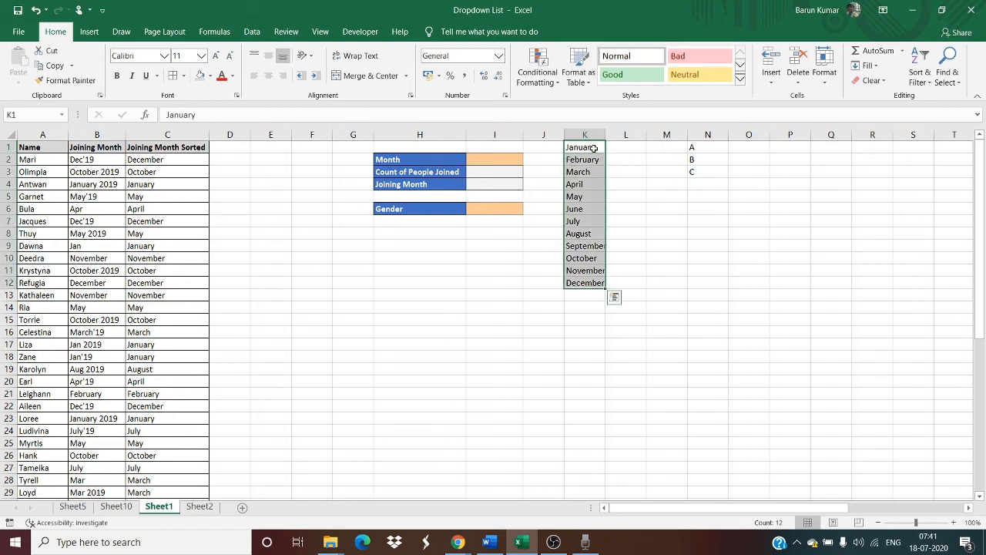
pyautogui.click(214, 31)
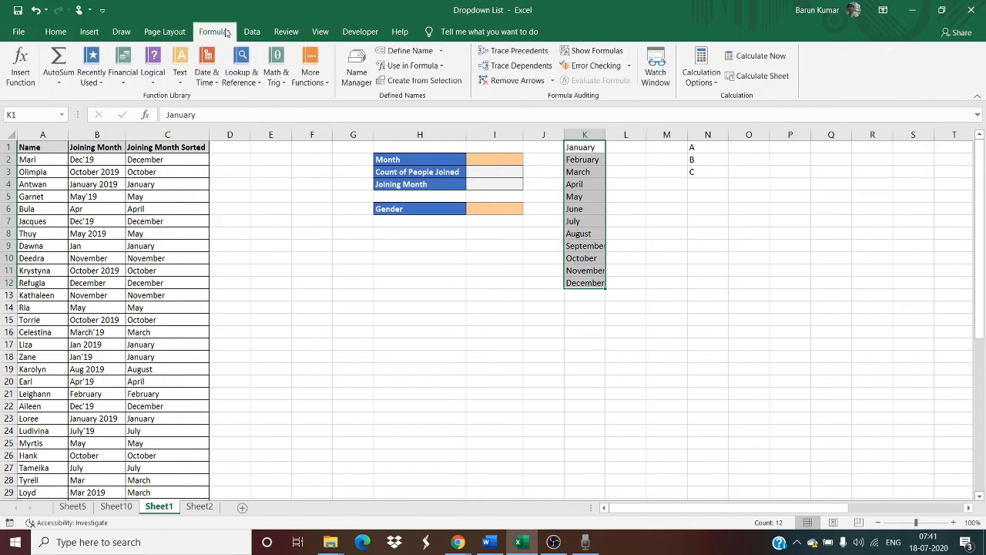
pyautogui.click(423, 57)
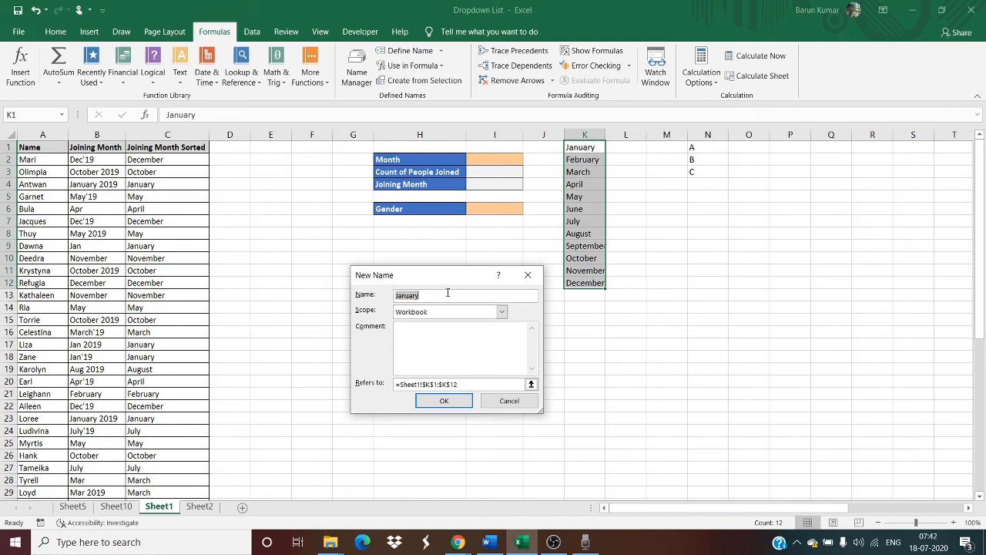
pyautogui.write('C')
pyautogui.write('urre')
pyautogui.write('nt Mon')
pyautogui.write('th')
pyautogui.doubleClick(421, 295)
pyautogui.press('Left')
pyautogui.press('Left')
pyautogui.press('BackSpace')
pyautogui.write('_')
pyautogui.hotkey('shift', 'Home')
pyautogui.press('BackSpace')
# Reselect K1:K12 on Sheet1 as the reference of the new name and create it with Workbook scope.
pyautogui.click(462, 384)
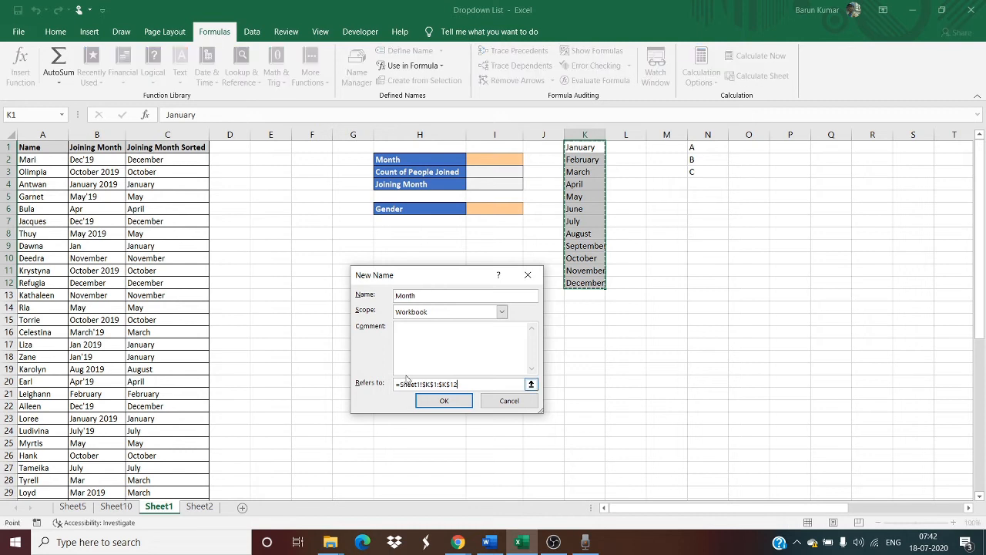
pyautogui.click(477, 383)
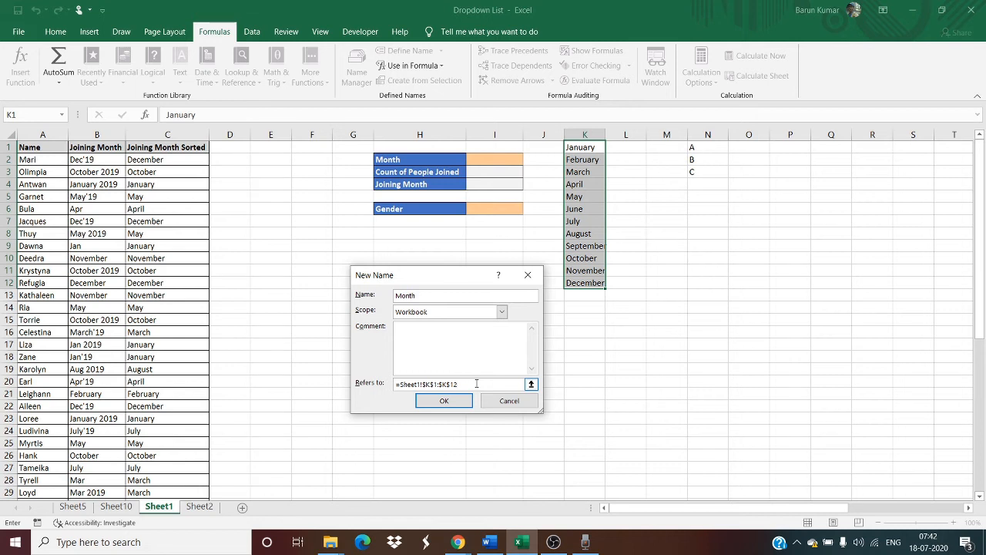
pyautogui.press('BackSpace')
pyautogui.press('BackSpace')
pyautogui.press('BackSpace')
pyautogui.press('BackSpace')
pyautogui.press('BackSpace')
pyautogui.press('BackSpace')
pyautogui.press('BackSpace')
pyautogui.press('BackSpace')
pyautogui.press('BackSpace')
pyautogui.press('BackSpace')
pyautogui.press('BackSpace')
pyautogui.press('BackSpace')
pyautogui.press('BackSpace')
pyautogui.press('BackSpace')
pyautogui.press('BackSpace')
pyautogui.press('BackSpace')
pyautogui.press('BackSpace')
pyautogui.press('BackSpace')
pyautogui.moveTo(589, 149); pyautogui.dragTo(587, 284)
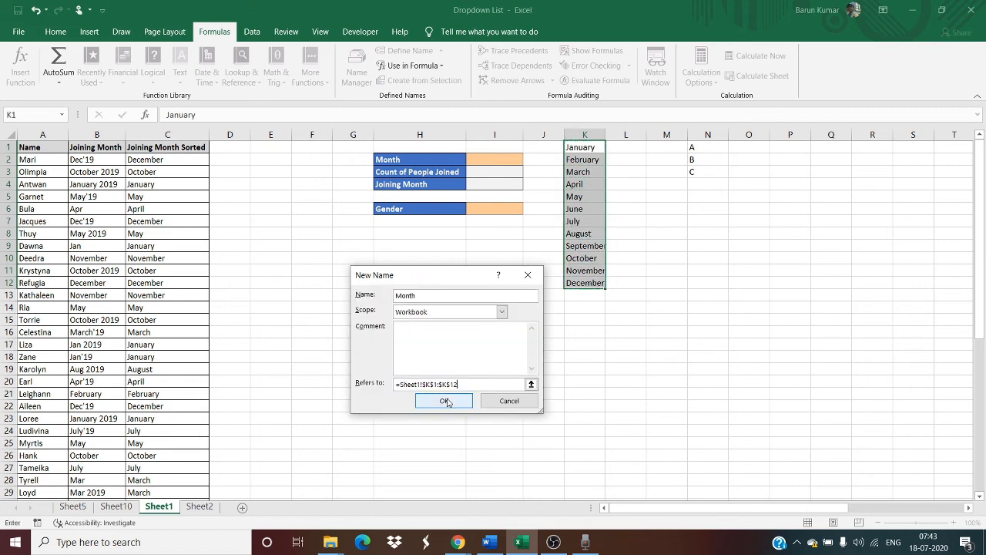
pyautogui.click(446, 399)
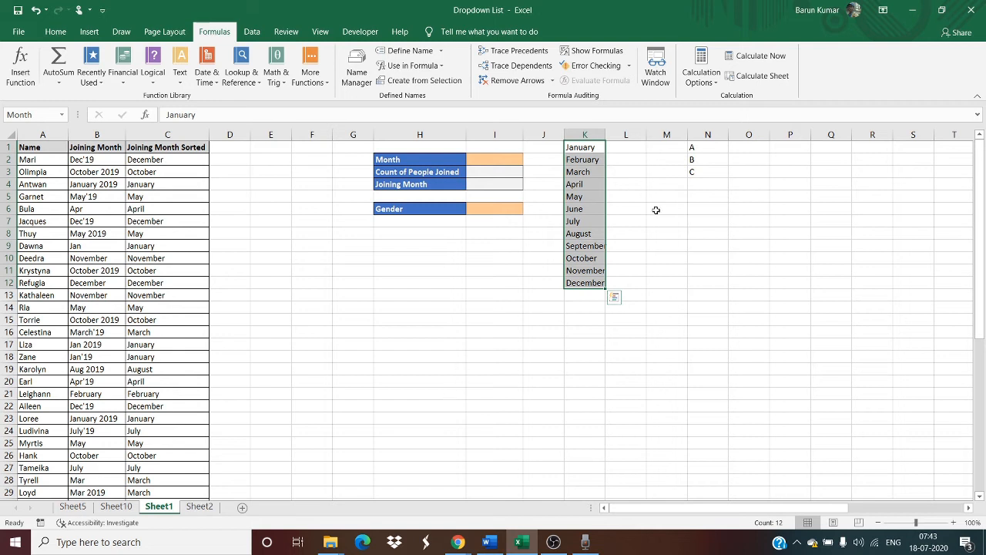
pyautogui.click(566, 326)
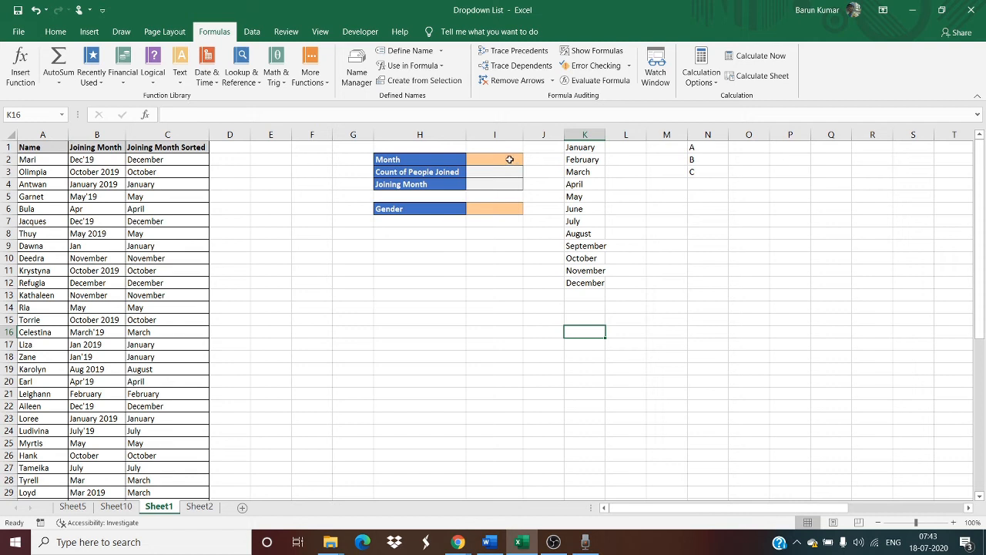
# Set the data validation of the empty cell I2 beside the Month label to allow a list.
pyautogui.click(509, 160)
pyautogui.press('Down')
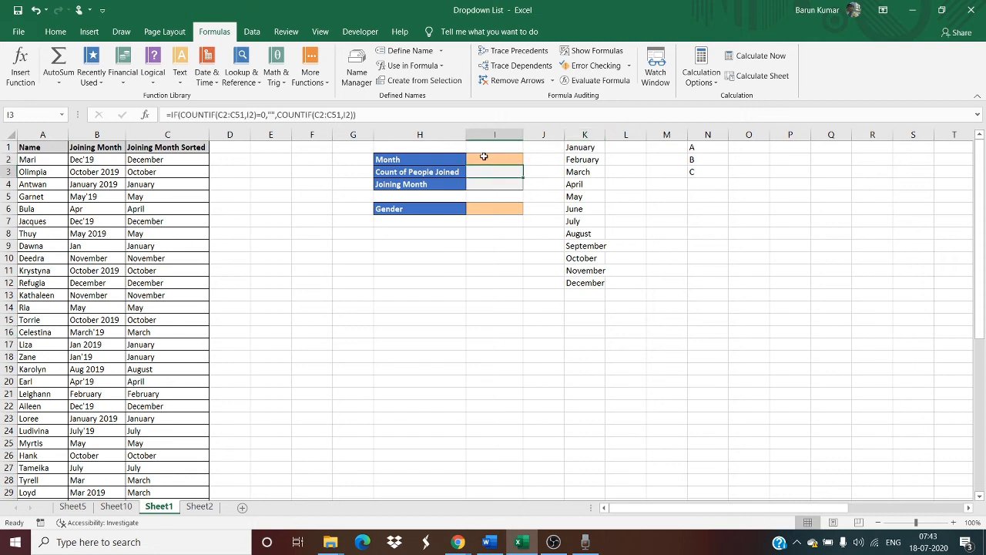
pyautogui.click(484, 157)
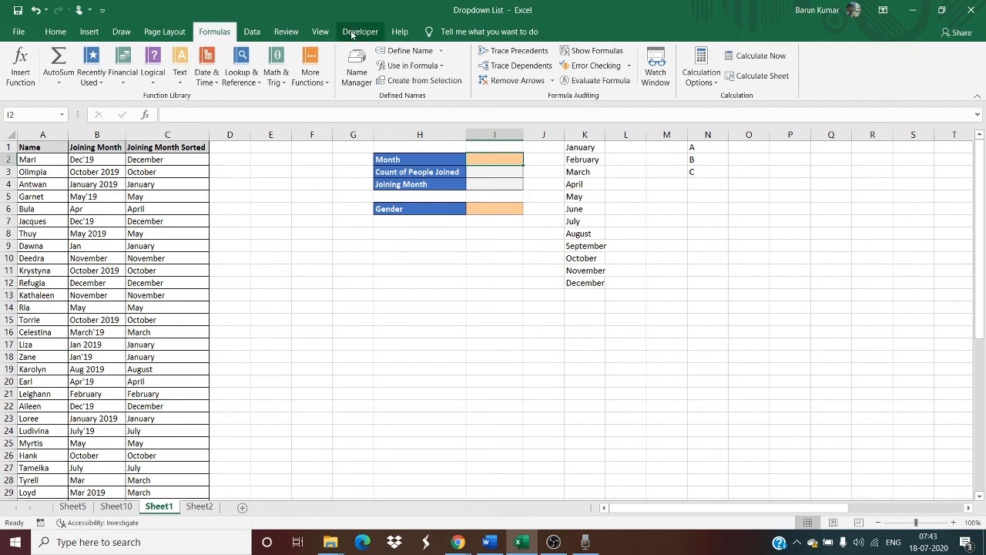
pyautogui.click(254, 36)
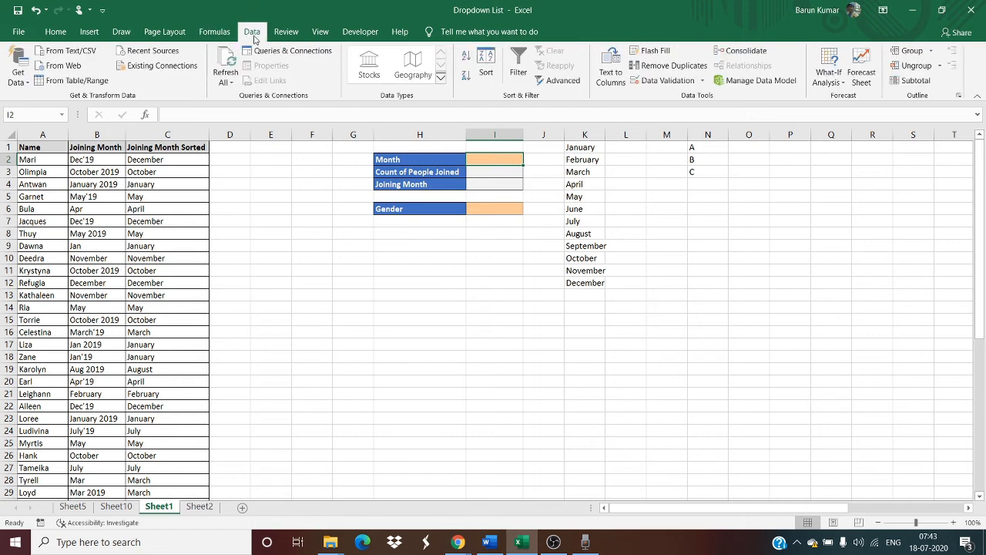
pyautogui.click(664, 81)
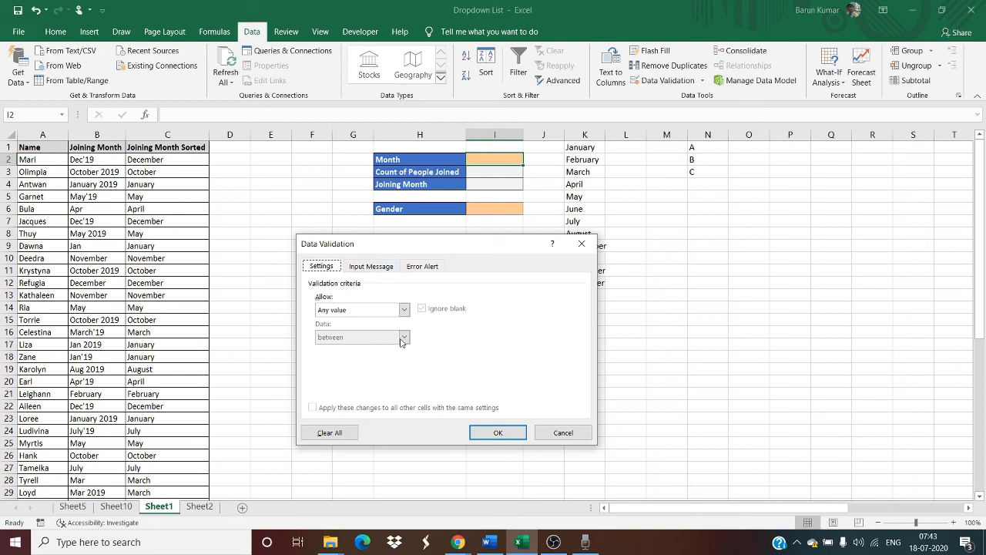
pyautogui.click(348, 310)
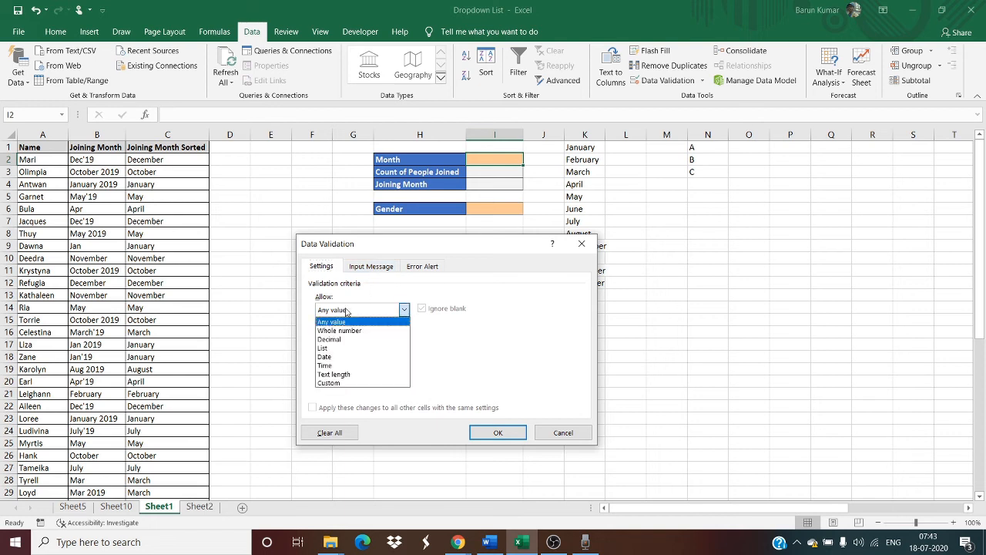
pyautogui.click(339, 348)
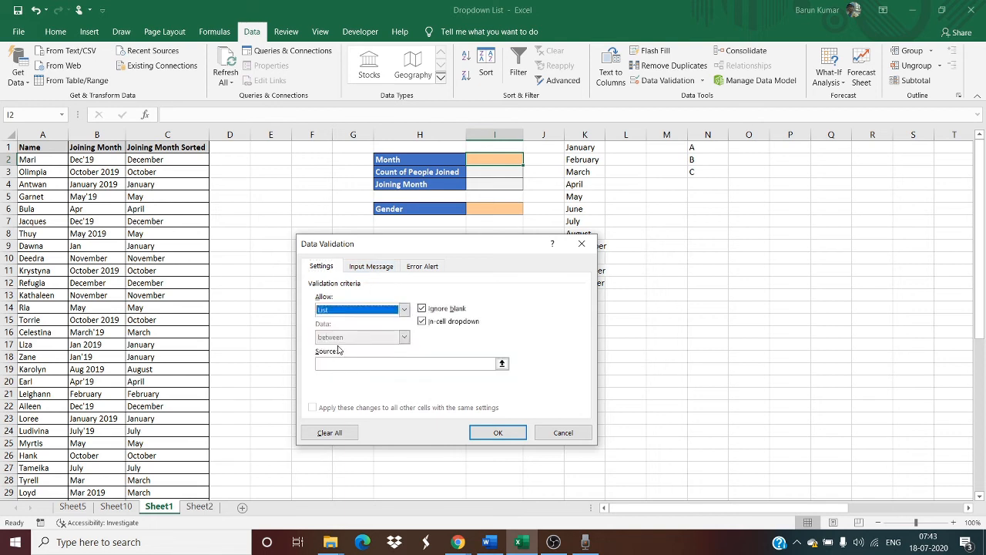
pyautogui.click(359, 364)
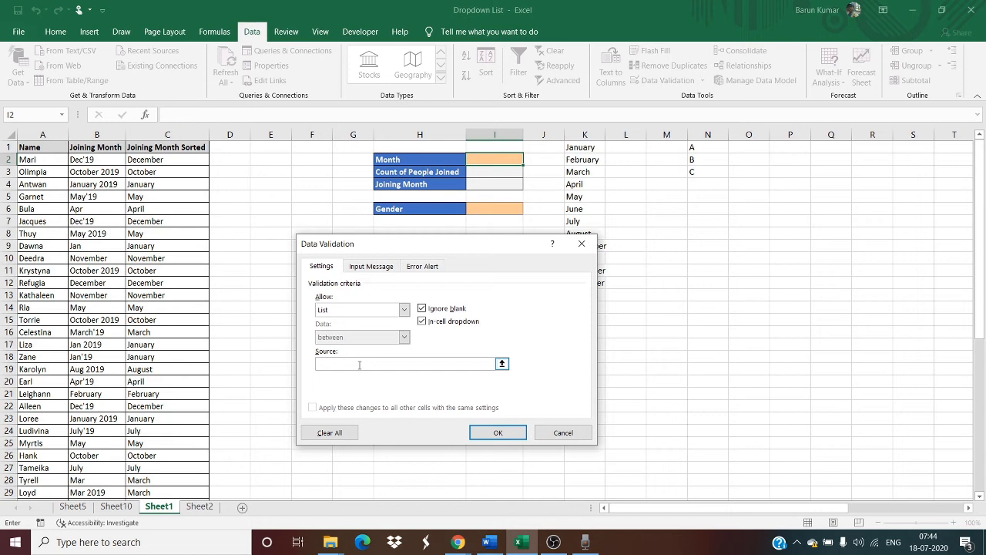
pyautogui.write('=Month')
pyautogui.press('BackSpace')
pyautogui.press('BackSpace')
pyautogui.press('BackSpace')
pyautogui.press('BackSpace')
pyautogui.press('BackSpace')
pyautogui.press('BackSpace')
# Insert the defined name Month as the list source for I2 and apply the validation.
pyautogui.press('F3')
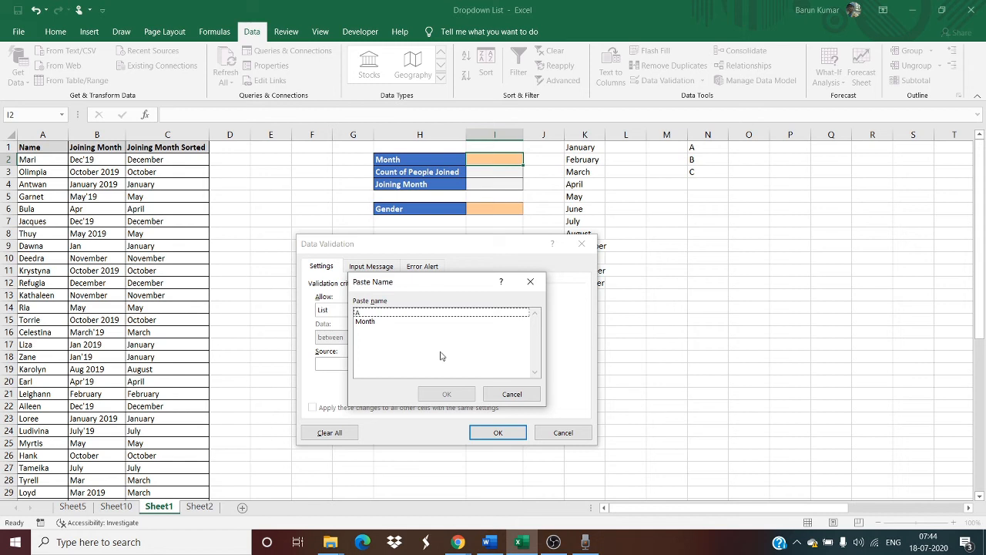
pyautogui.click(366, 322)
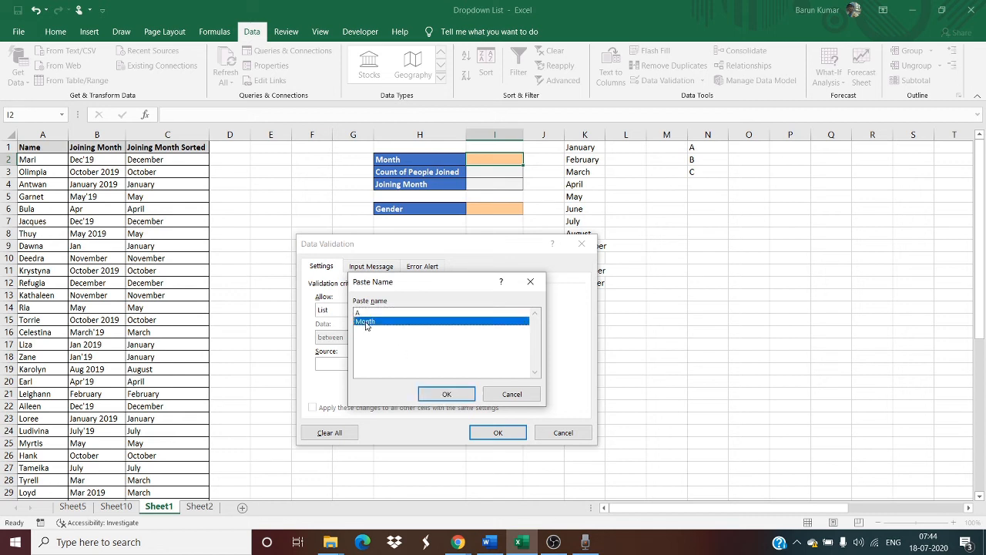
pyautogui.click(448, 395)
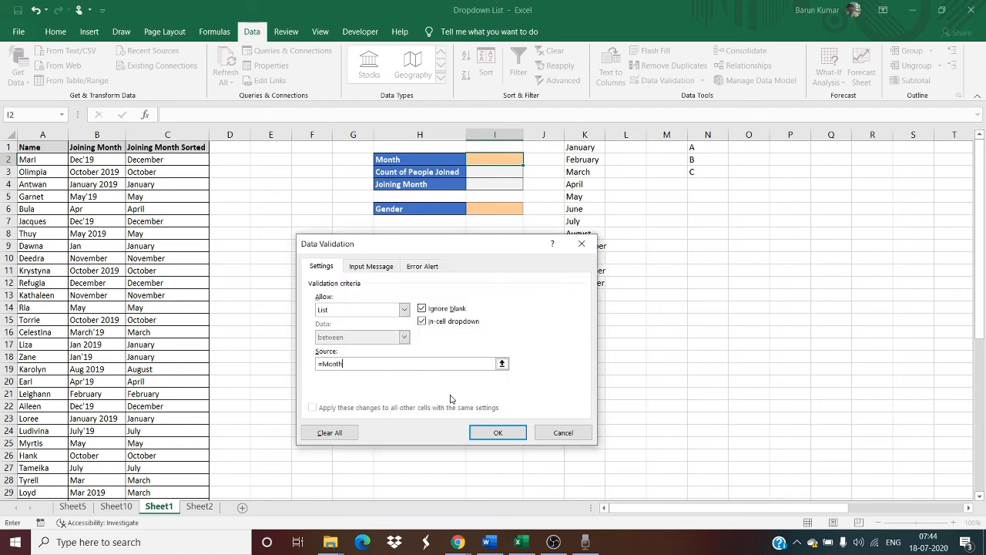
pyautogui.click(498, 433)
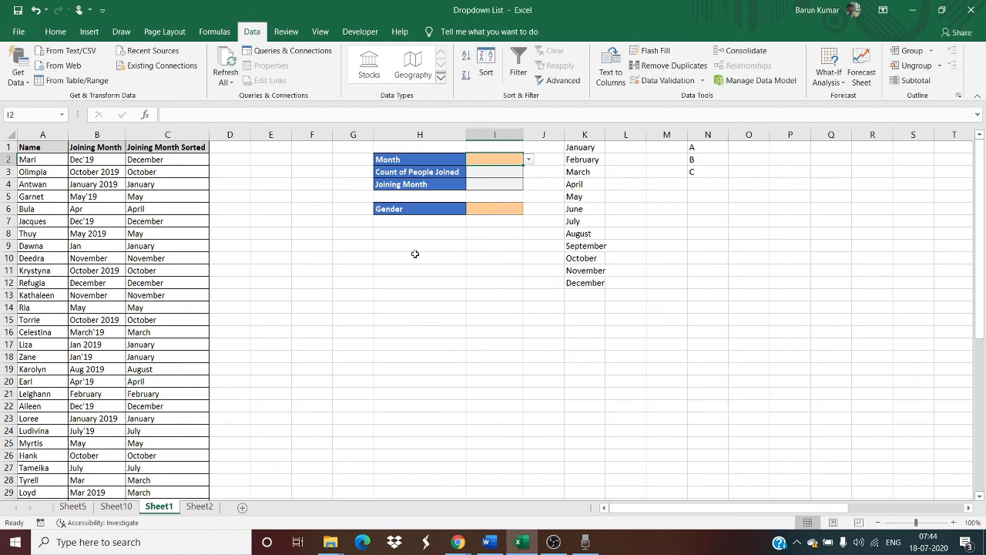
# Choose July from the drop-down list in I2 beside the Month label.
pyautogui.click(528, 161)
pyautogui.moveTo(526, 191)
pyautogui.mouseDown()
pyautogui.moveTo(525, 216)
pyautogui.moveTo(525, 176)
pyautogui.mouseUp()
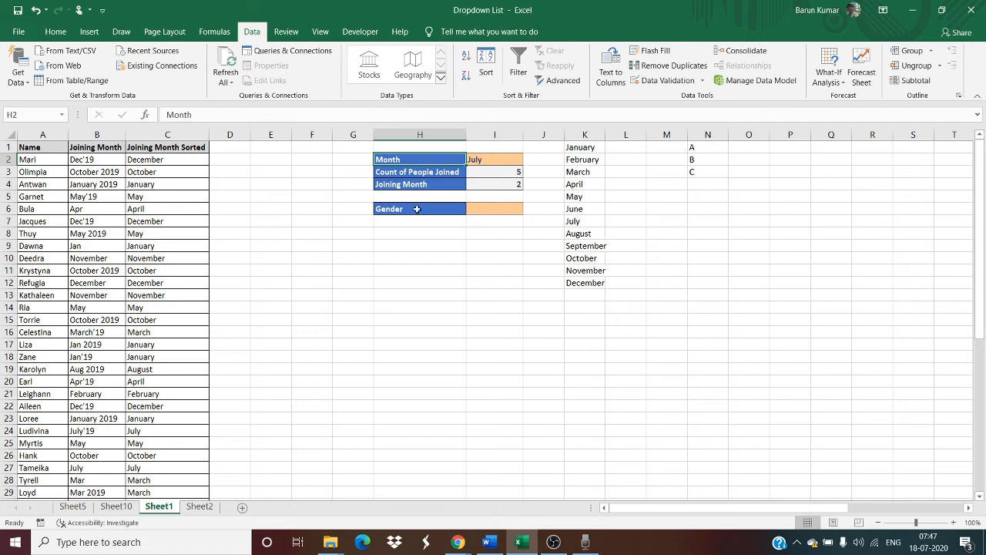
pyautogui.click(485, 294)
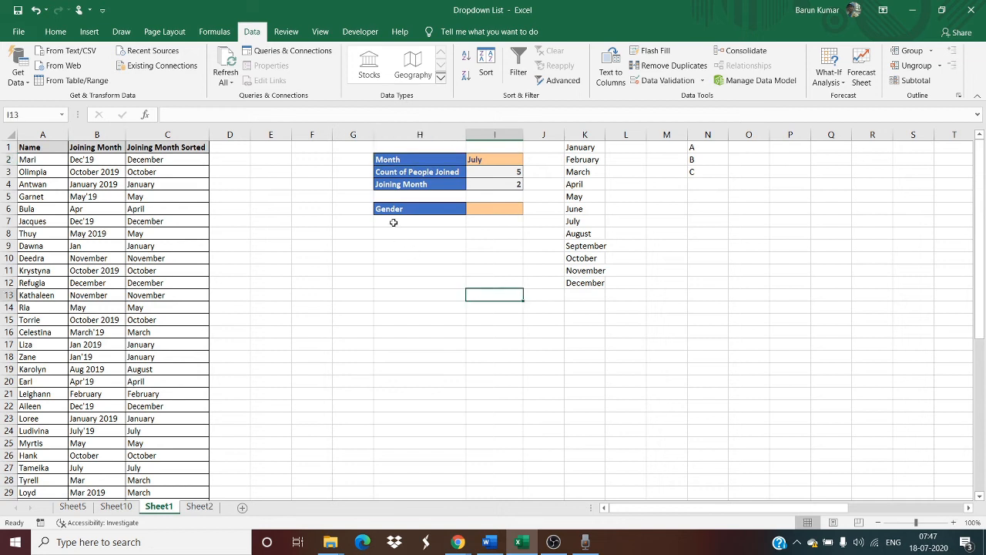
# Set the data validation of cell I6 beside the Gender label to allow a list.
pyautogui.click(495, 208)
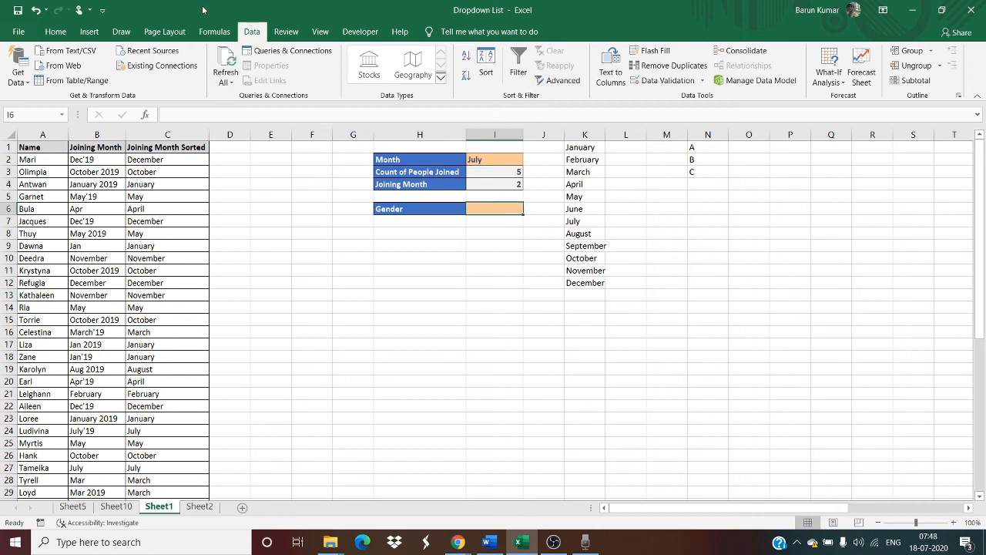
pyautogui.click(214, 31)
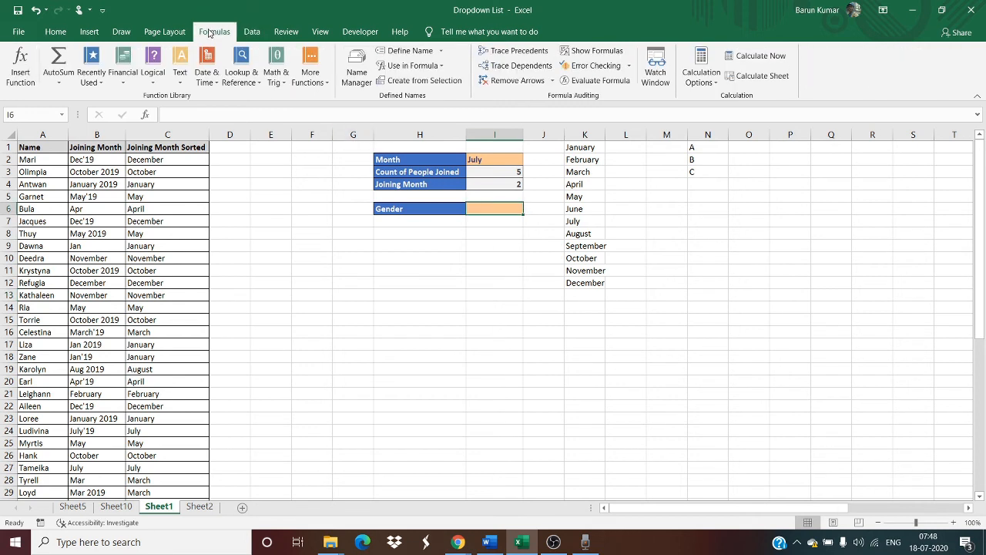
pyautogui.click(249, 32)
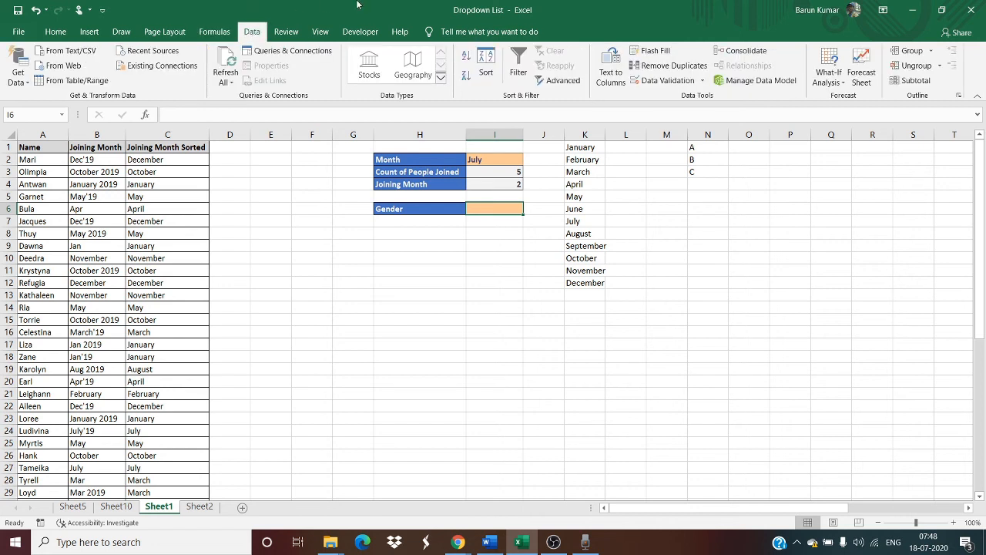
pyautogui.click(667, 83)
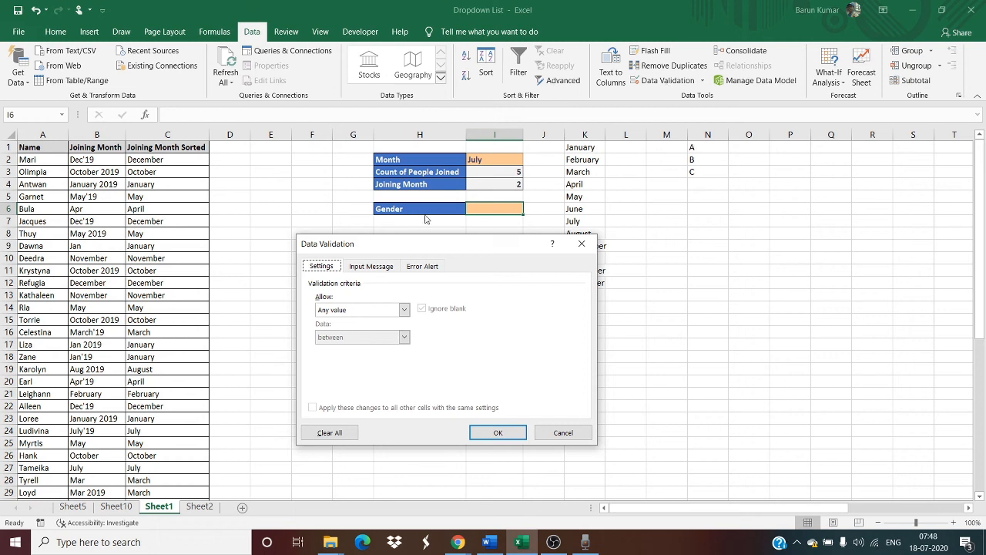
pyautogui.click(351, 310)
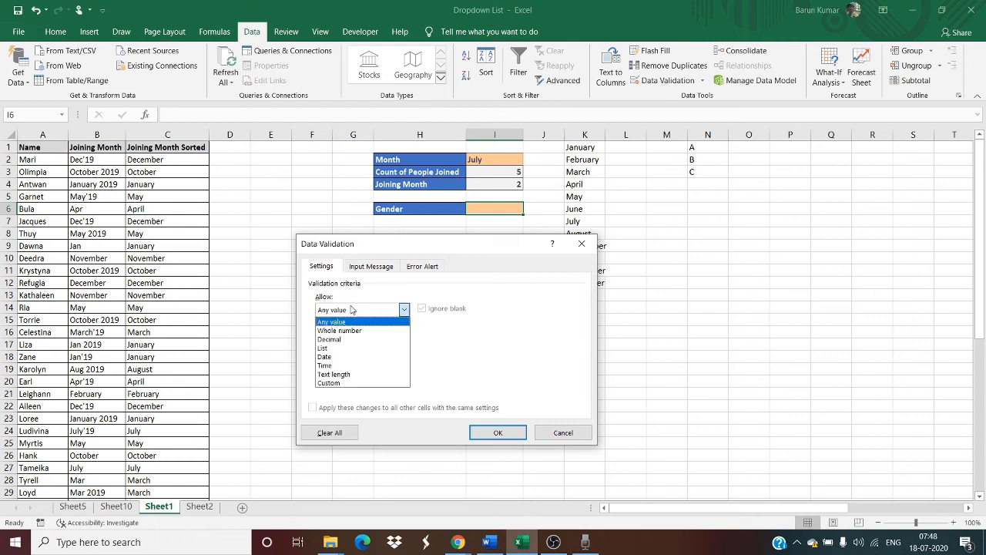
pyautogui.click(344, 348)
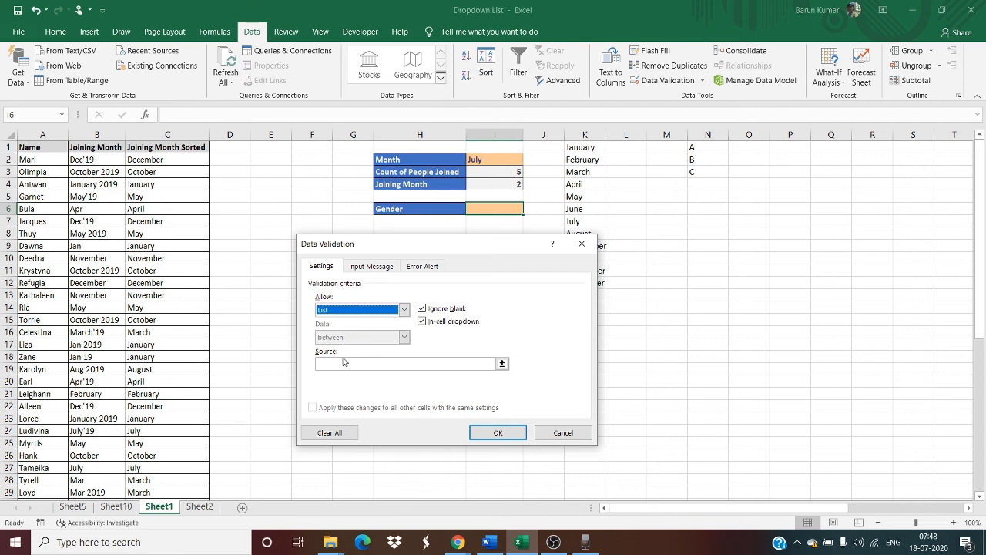
# Enter "Select One,Female, Male" as the list source for I6 and apply the validation.
pyautogui.click(344, 366)
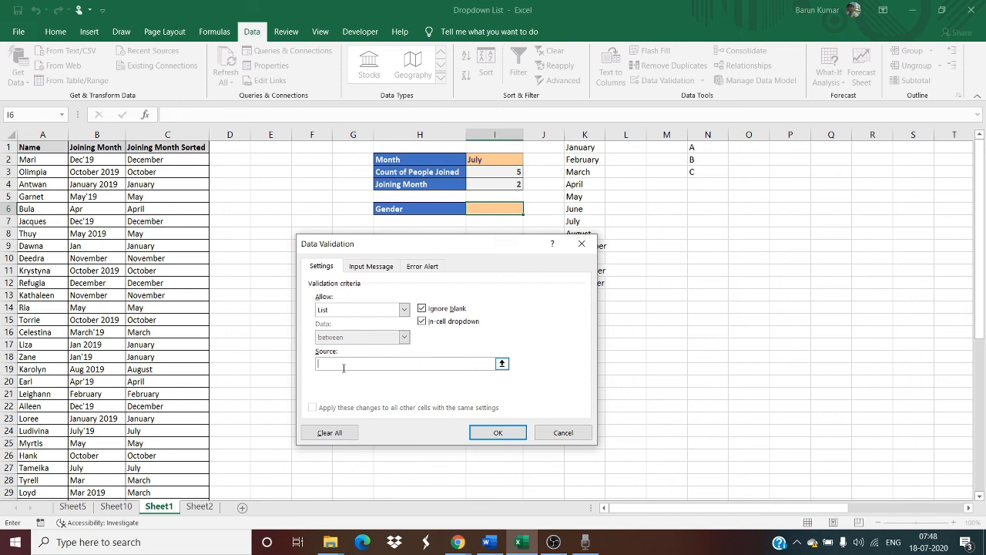
pyautogui.write('Select One')
pyautogui.write(',Female, Male')
pyautogui.click(499, 433)
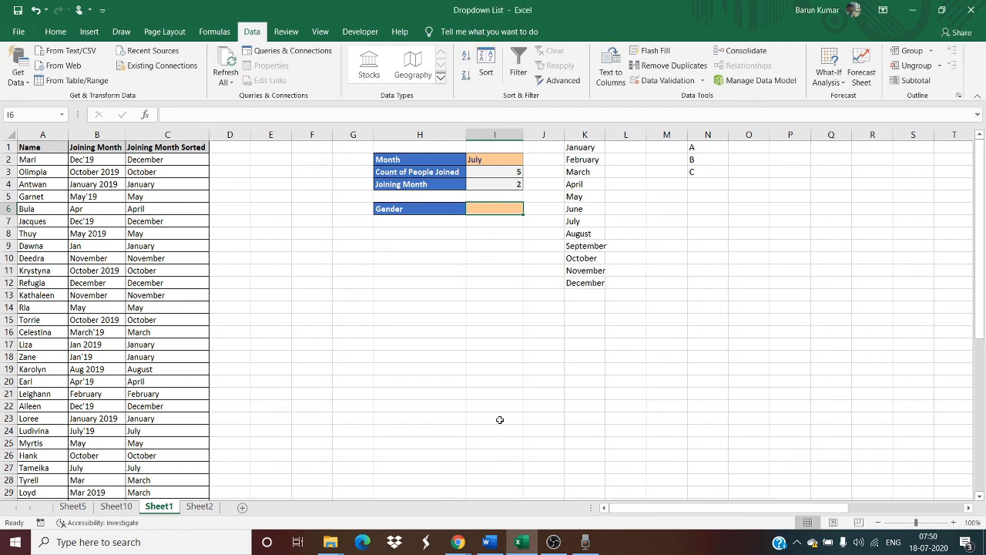
# Choose Male from the drop-down list in I6 beside the Gender label.
pyautogui.click(506, 209)
pyautogui.click(529, 210)
pyautogui.click(493, 235)
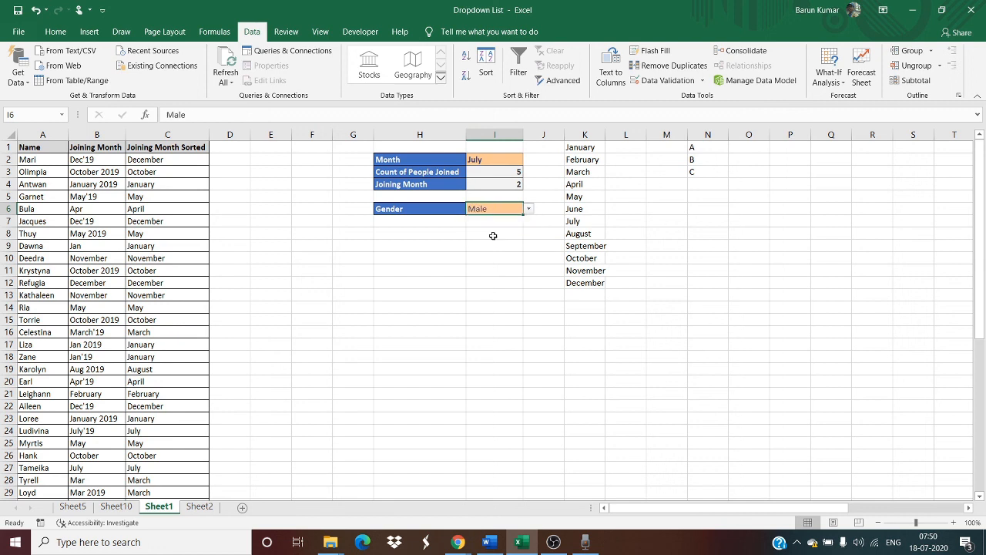